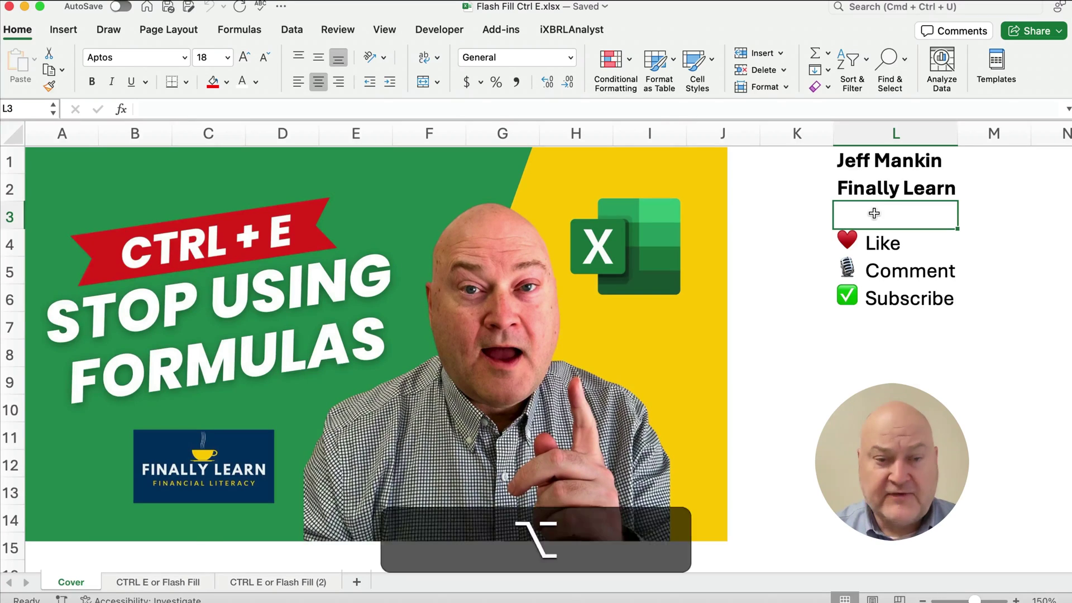
- Switch to the CTRL E / Flash Fill sheet and point out Flash Fill under Home > Fill
key("alt+Right")
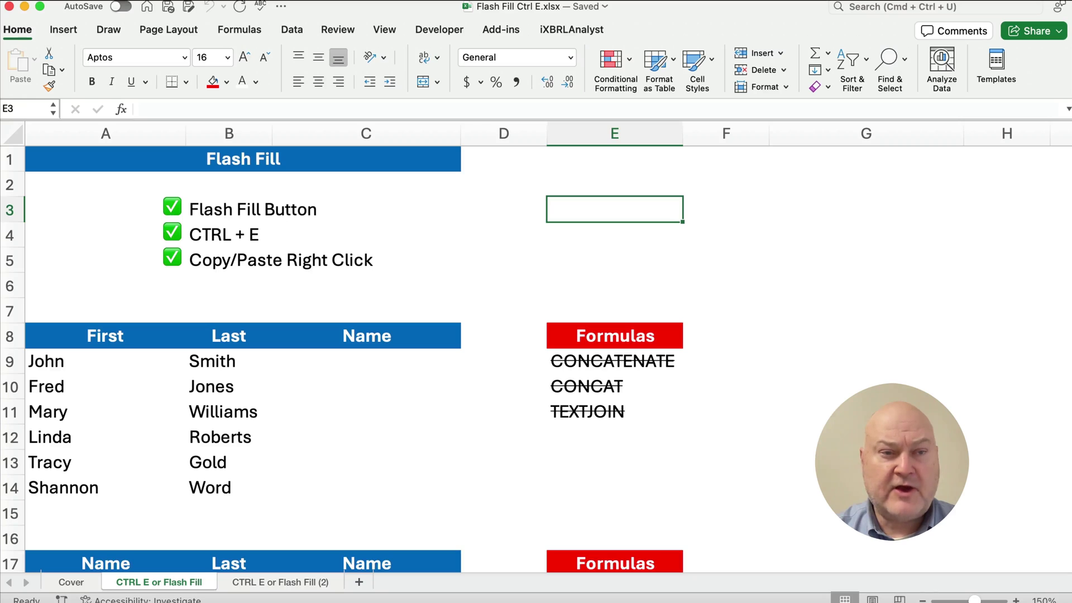
left_click(826, 70)
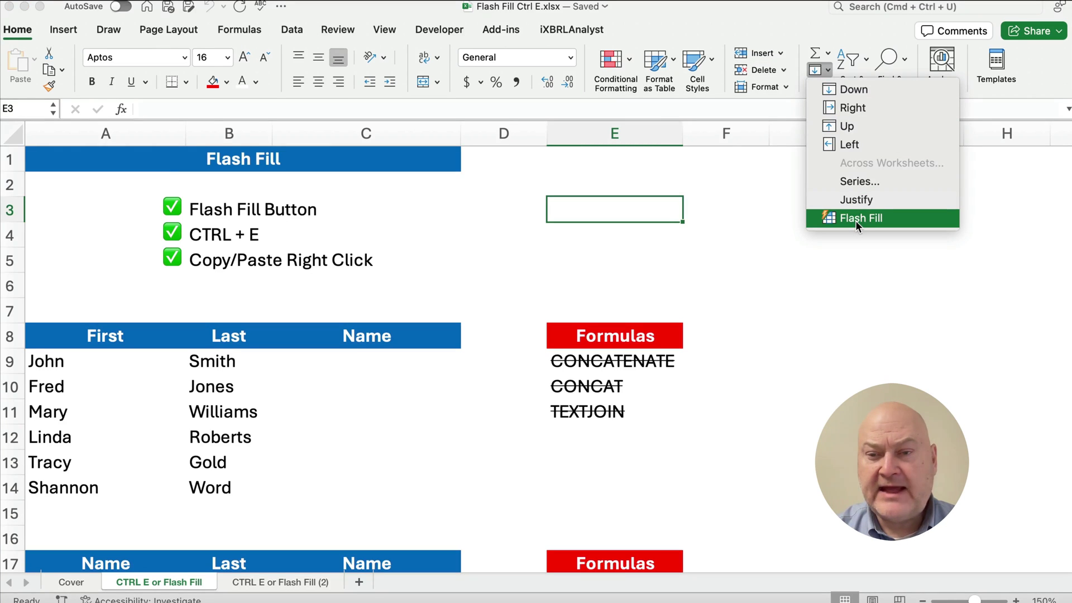
left_click(707, 257)
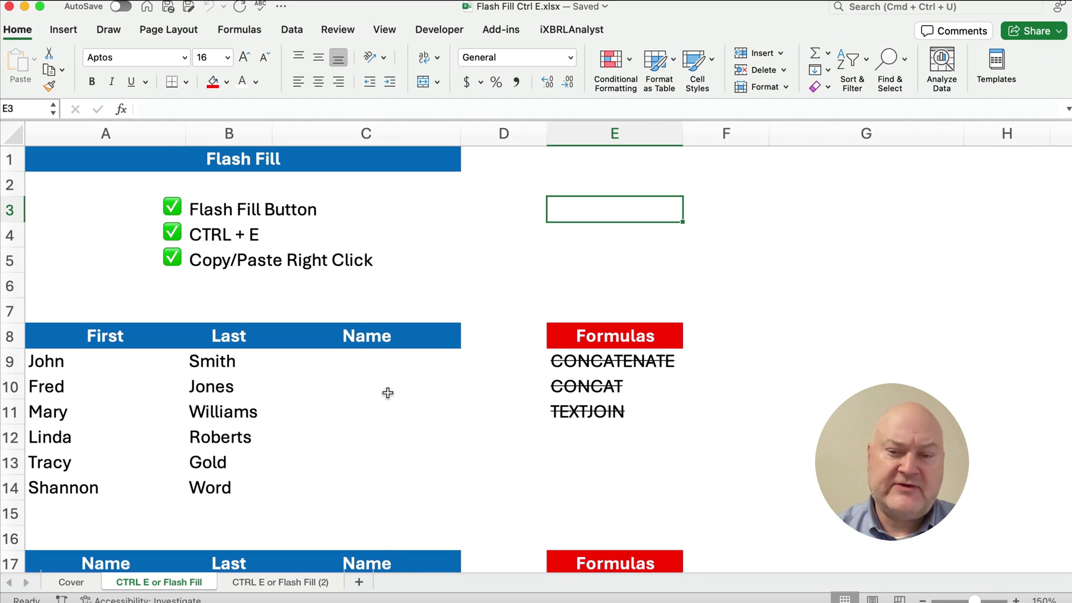
- Enter John Smith as the first combined name in C9
scroll(390, 391, "down", 1)
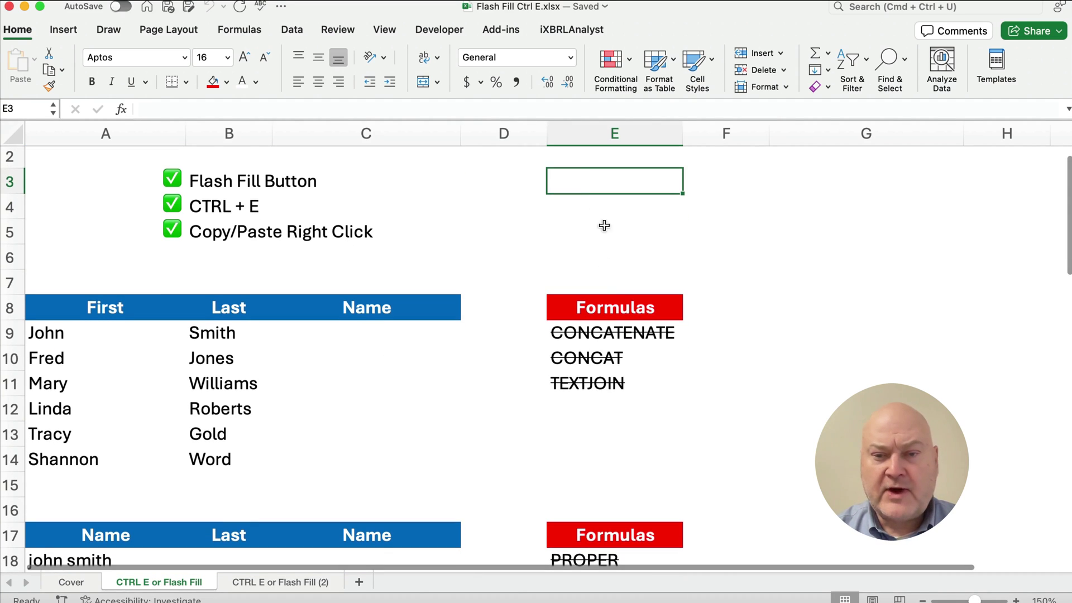
left_click_drag(611, 312, 614, 389)
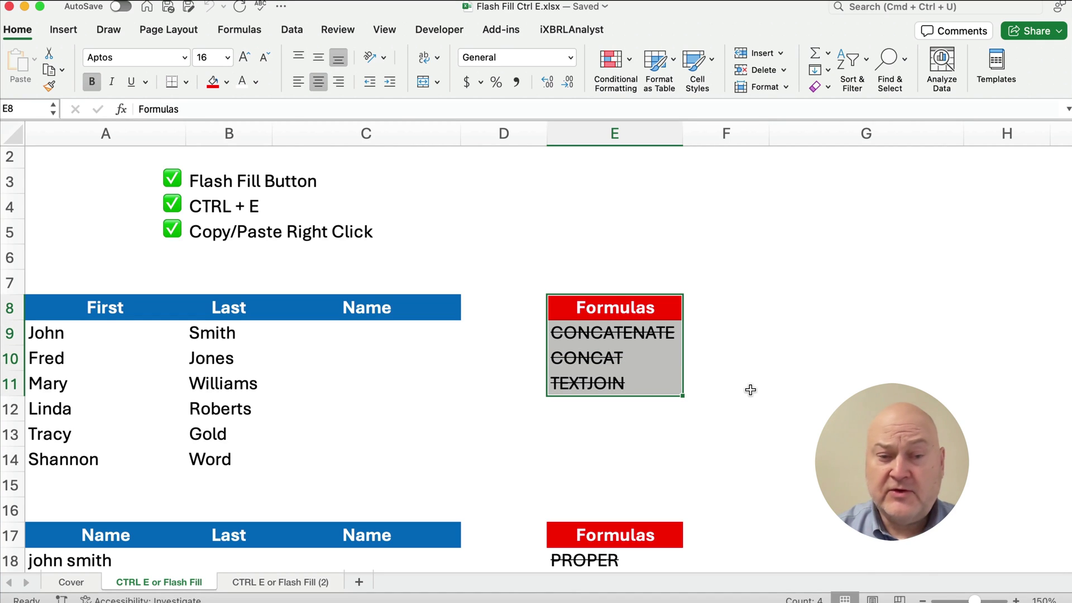
left_click(355, 337)
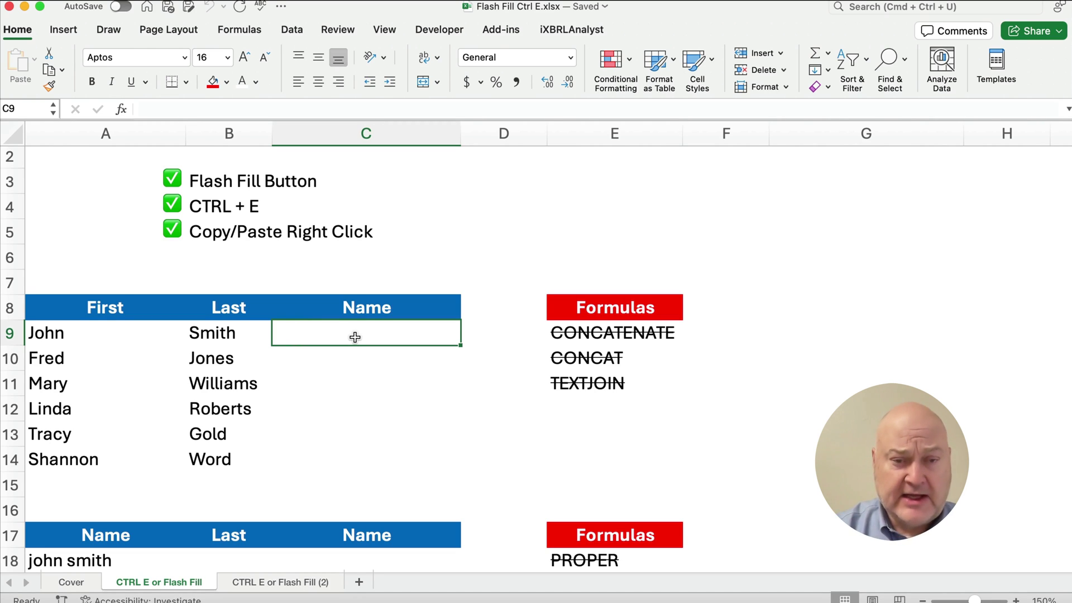
type("John Sm")
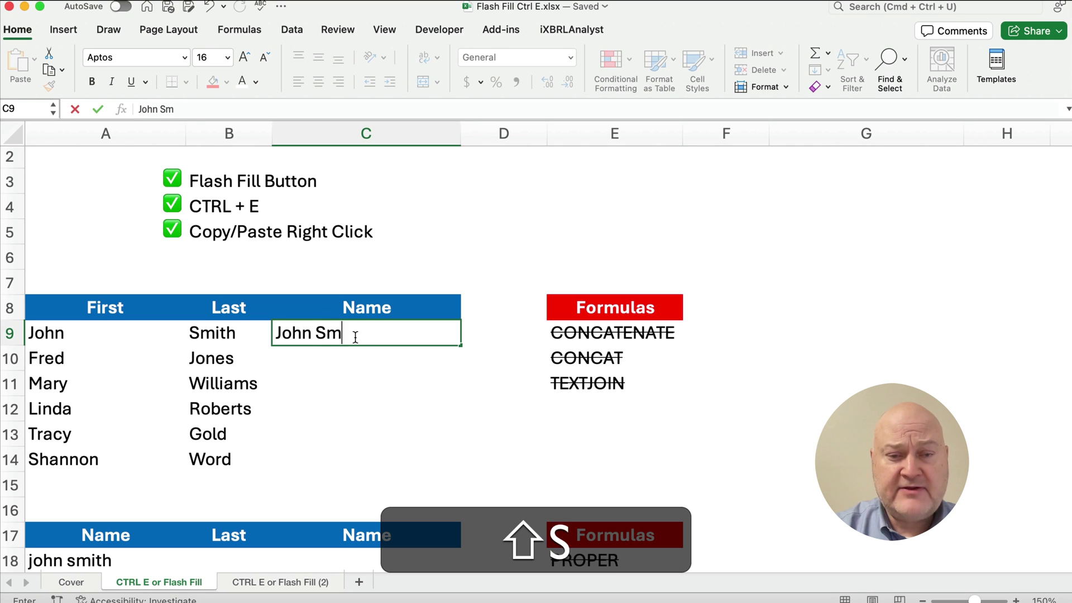
type("ith")
key("Return")
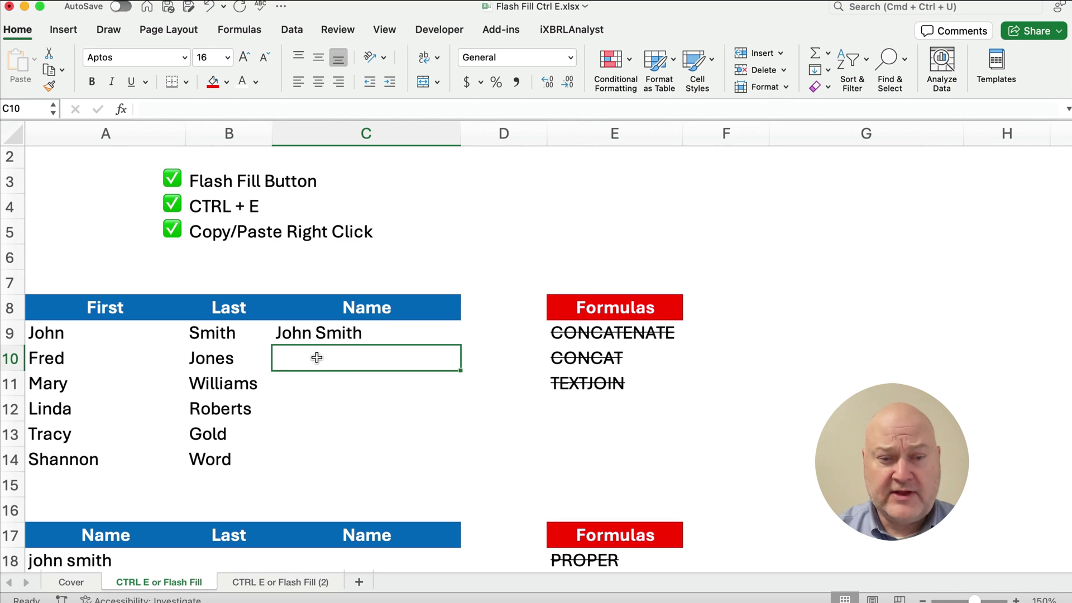
- Apply Flash Fill to the remaining names from Home > Fill, then undo it
left_click(825, 72)
left_click(851, 219)
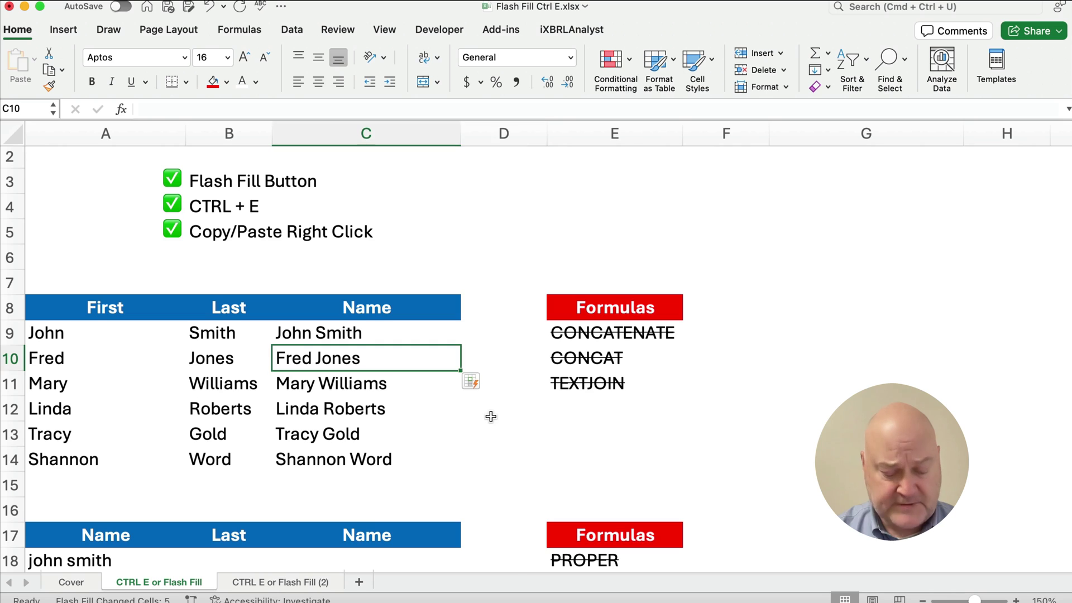
key("super+z")
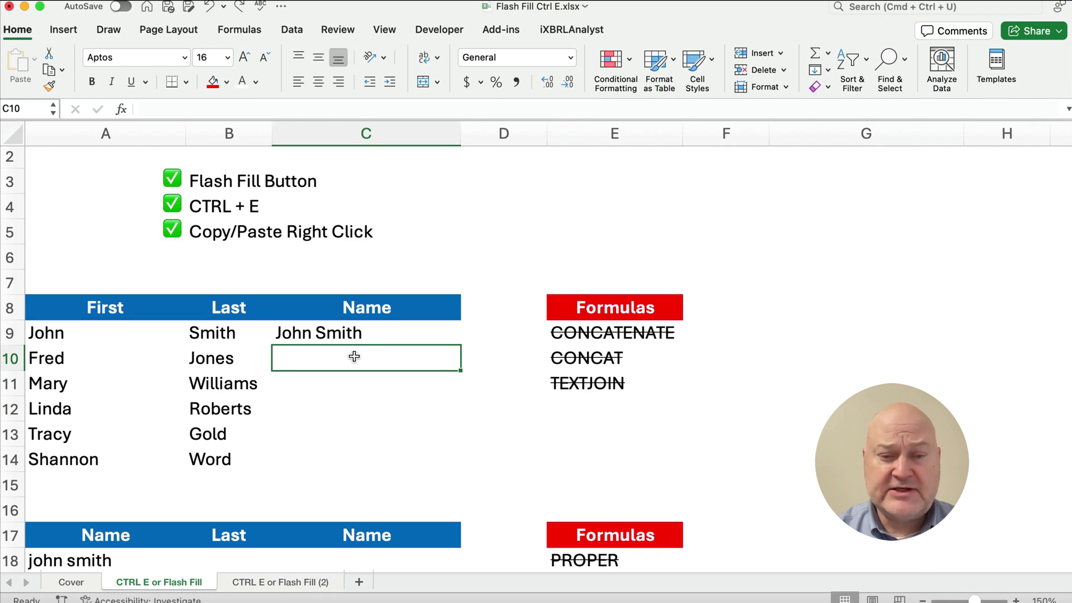
- Flash Fill the Name cells C9:C14 with Ctrl+E, then undo it
left_click_drag(307, 332, 320, 454)
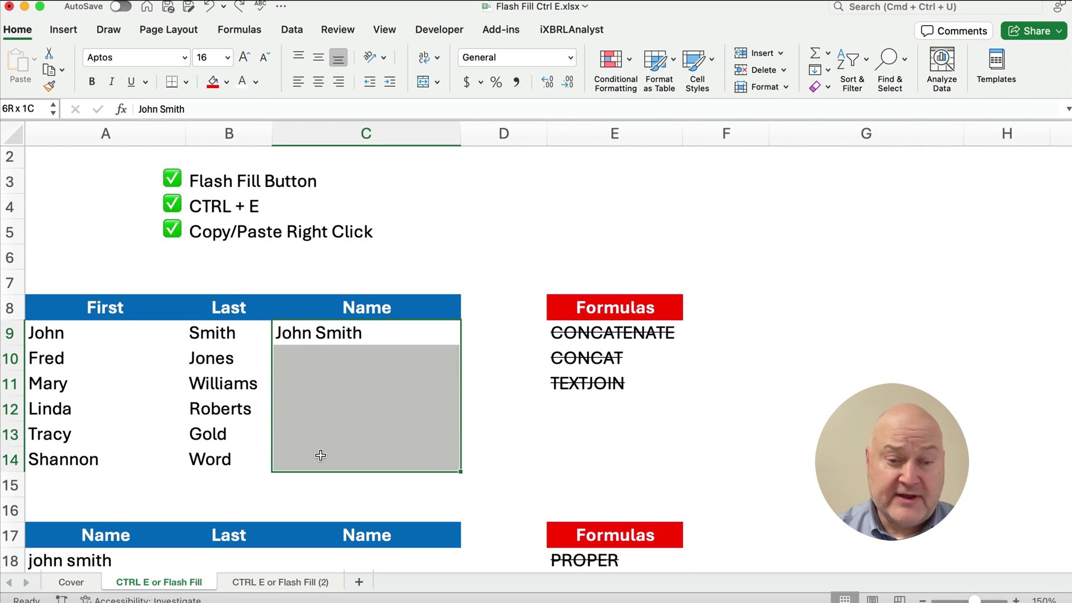
key("super")
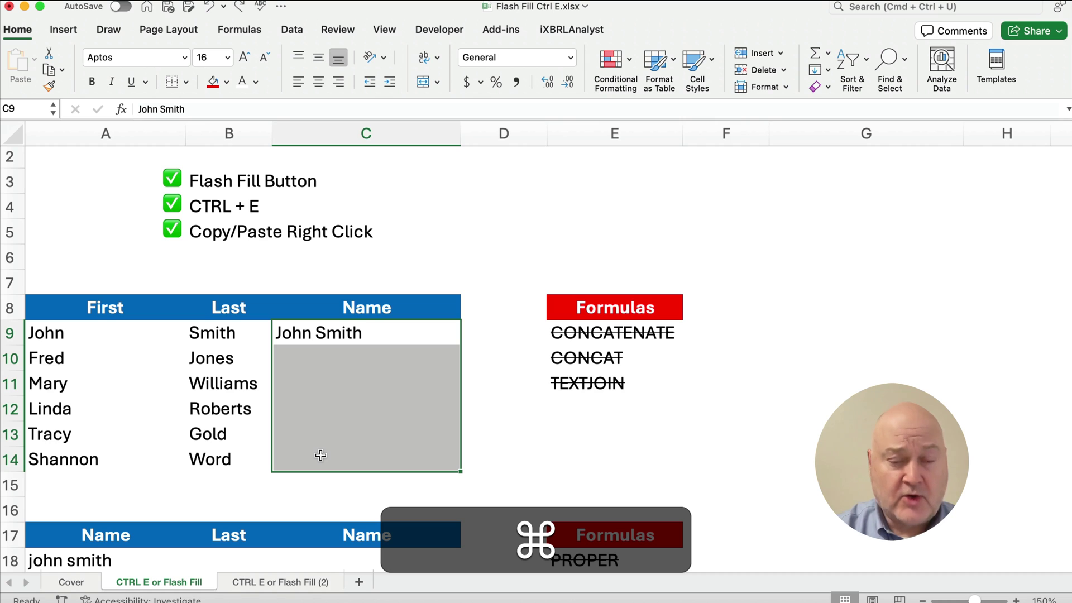
key("ctrl+super+e")
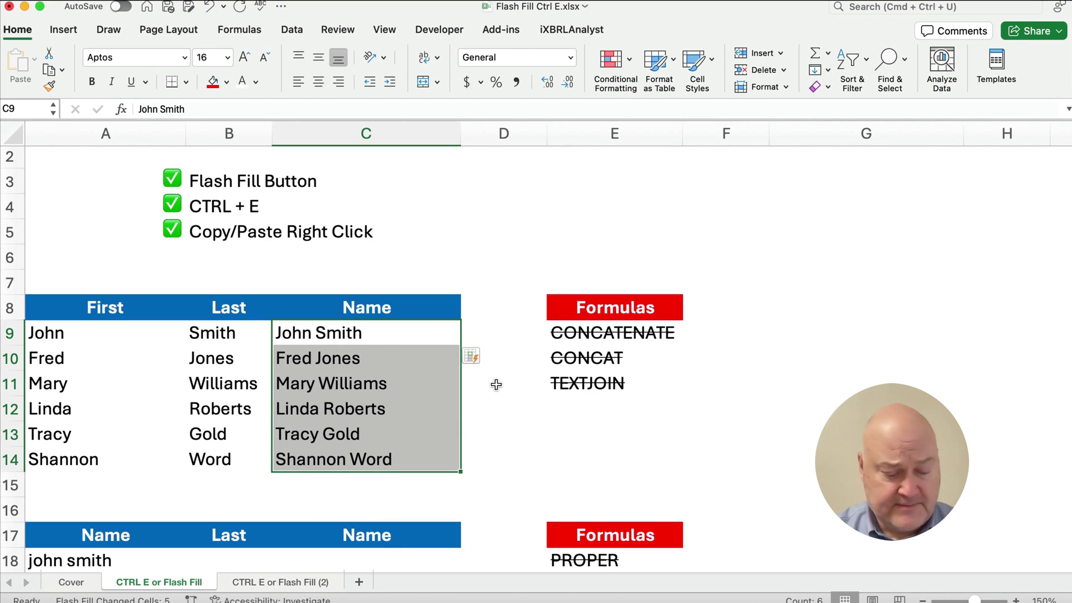
key("super+z")
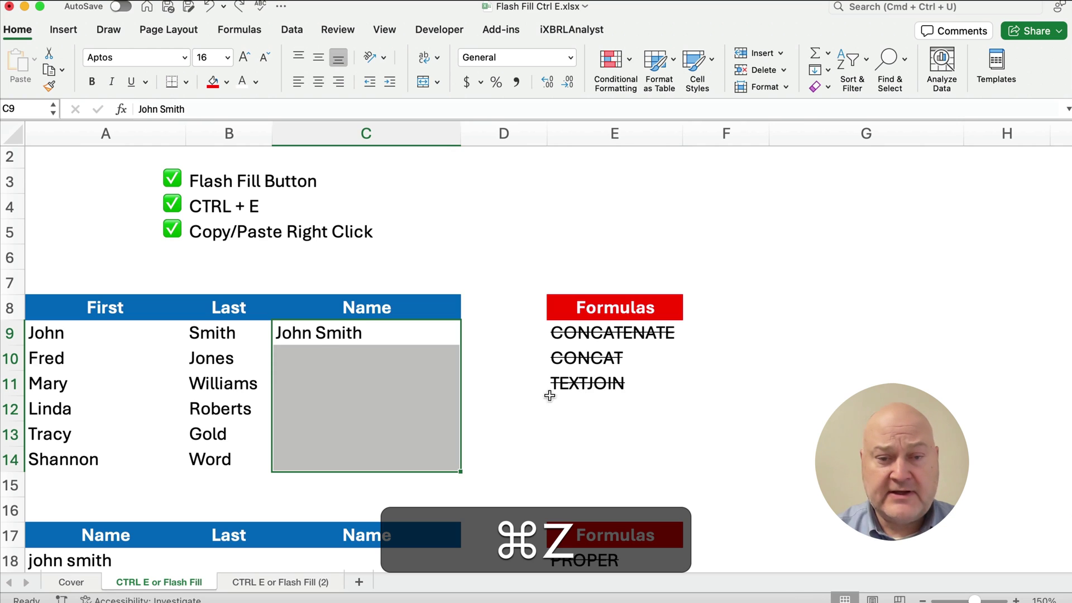
left_click(503, 401)
- Retype C9 as 'Smith, John', fill it down to C14, and convert the copies to Flash Fill
left_click(329, 334)
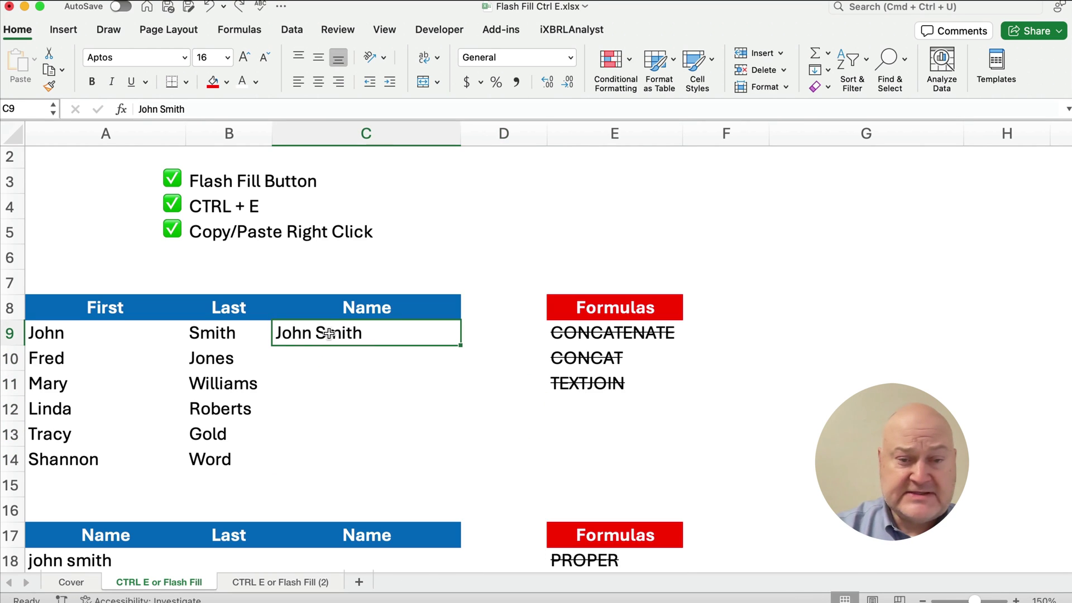
type("Smith, ")
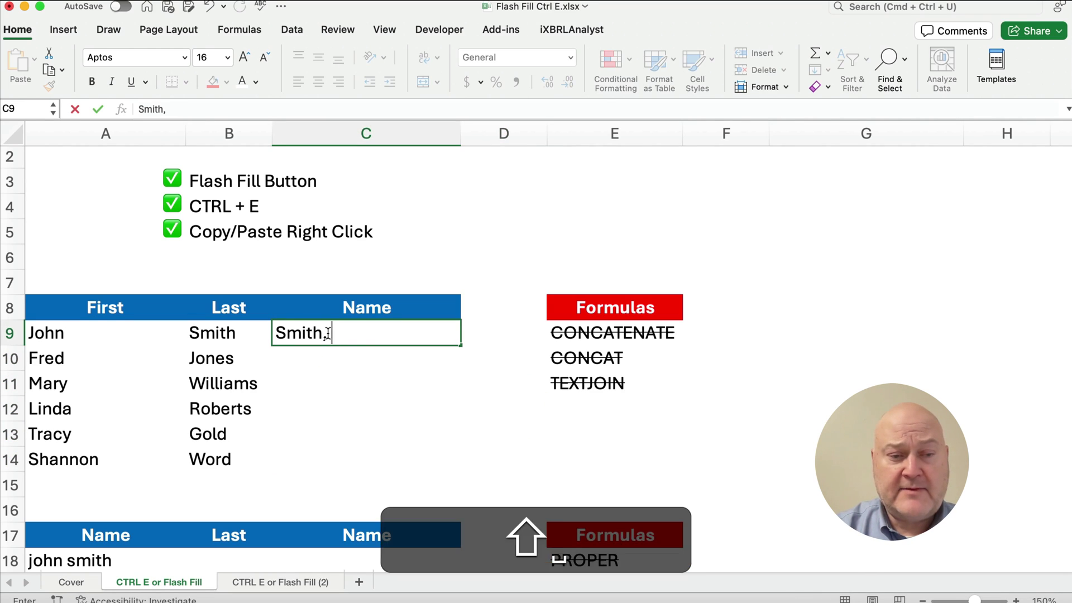
type("John")
key("Return")
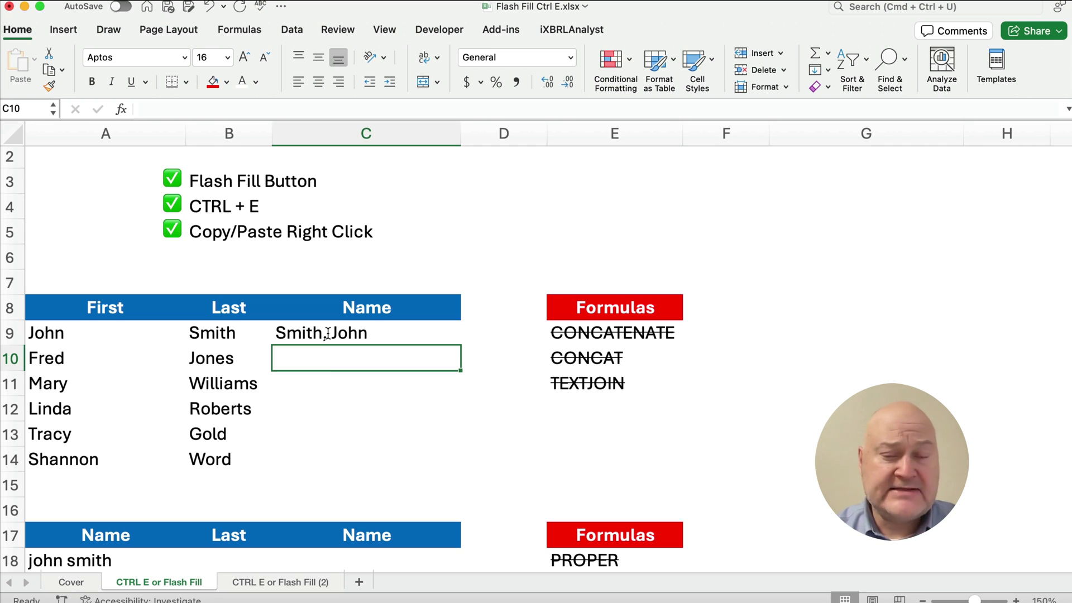
left_click(354, 335)
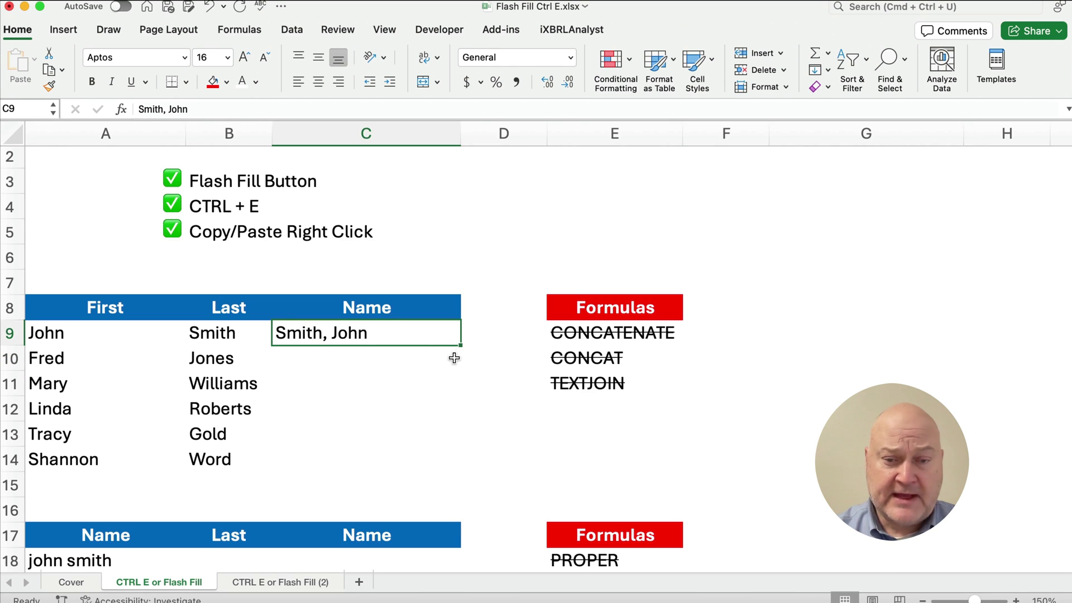
left_click_drag(459, 346, 452, 466)
left_click(481, 483)
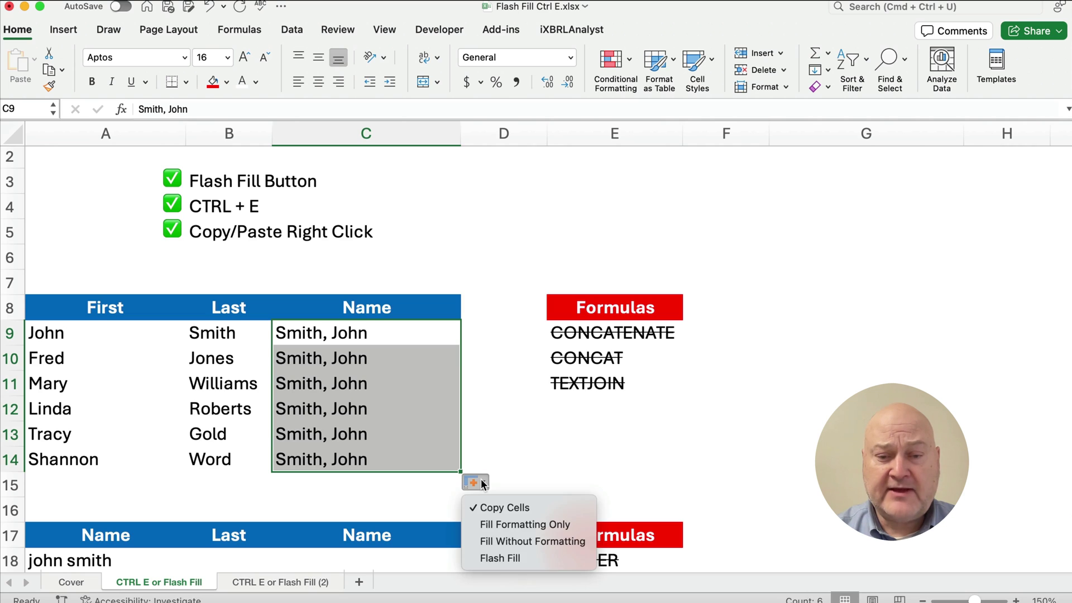
left_click(508, 557)
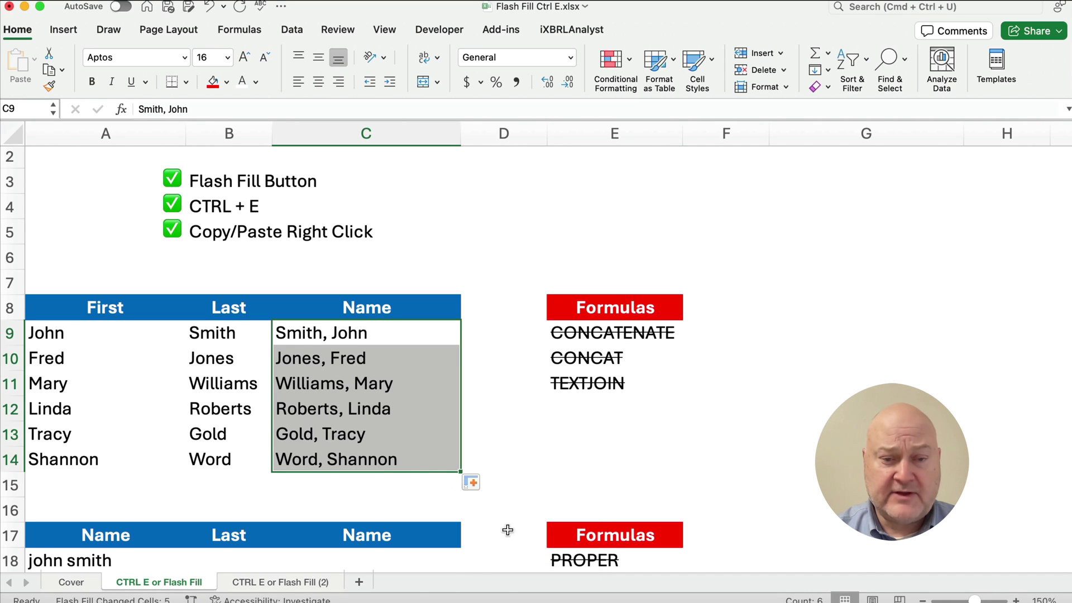
left_click(336, 480)
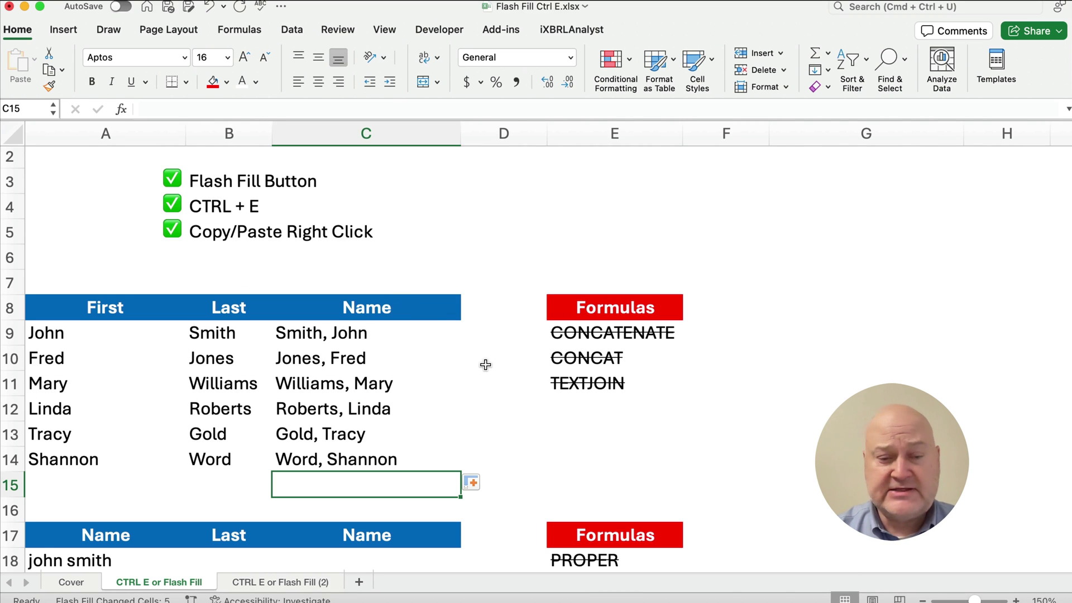
- Enter example surnames Smith and Jones in B18:B19, then Flash Fill the rest with Ctrl+E
scroll(486, 364, "down", 5)
scroll(491, 363, "down", 2)
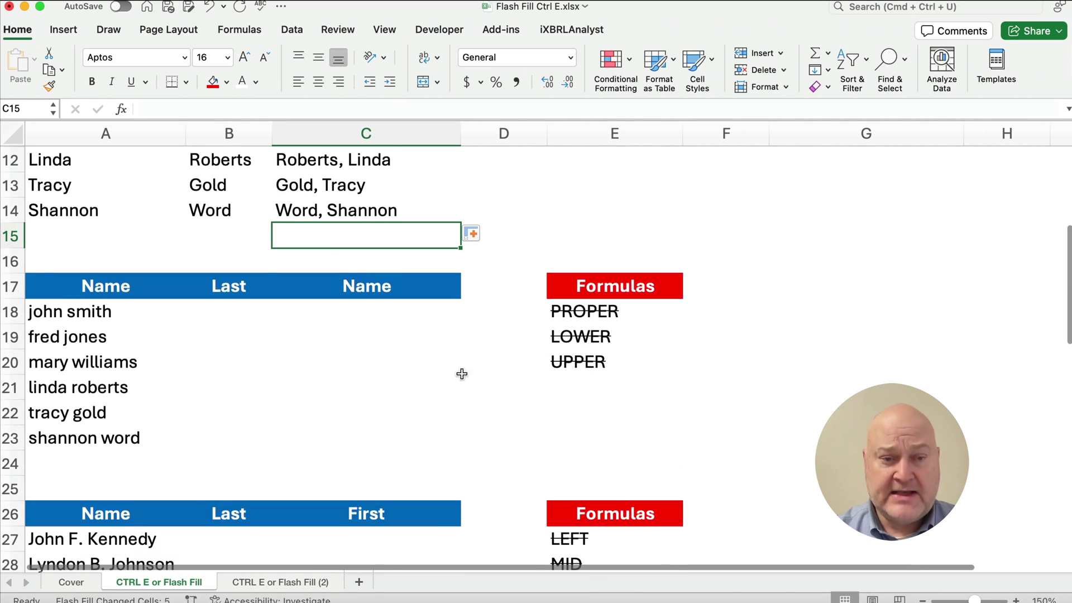
left_click(215, 311)
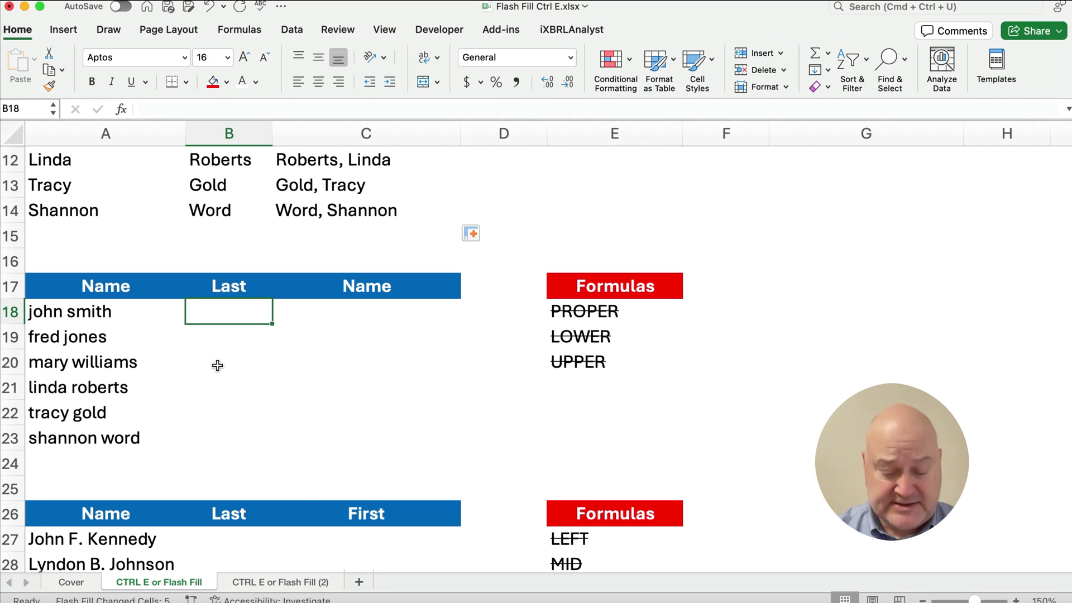
type("Joh")
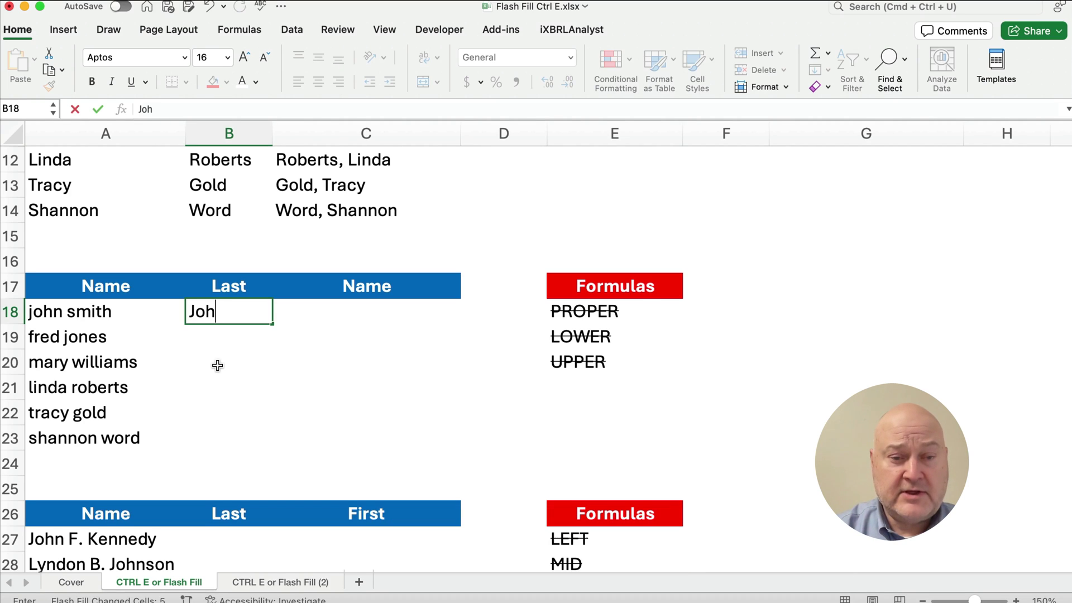
key("BackSpace")
key("BackSpace")
key("BackSpace")
type("Smith")
key("Return")
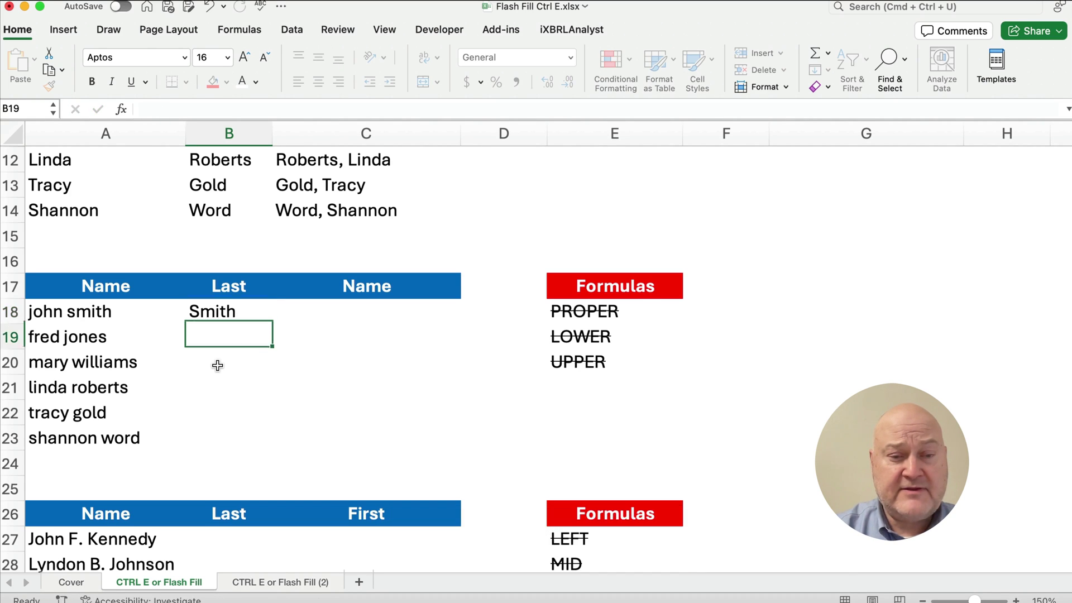
type("Jones")
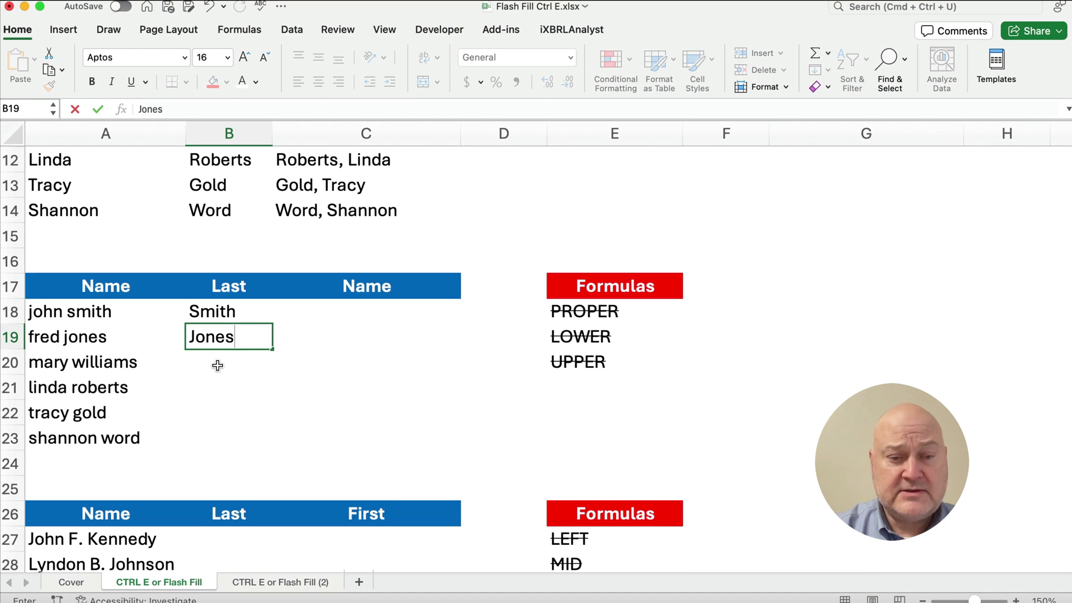
key("Return")
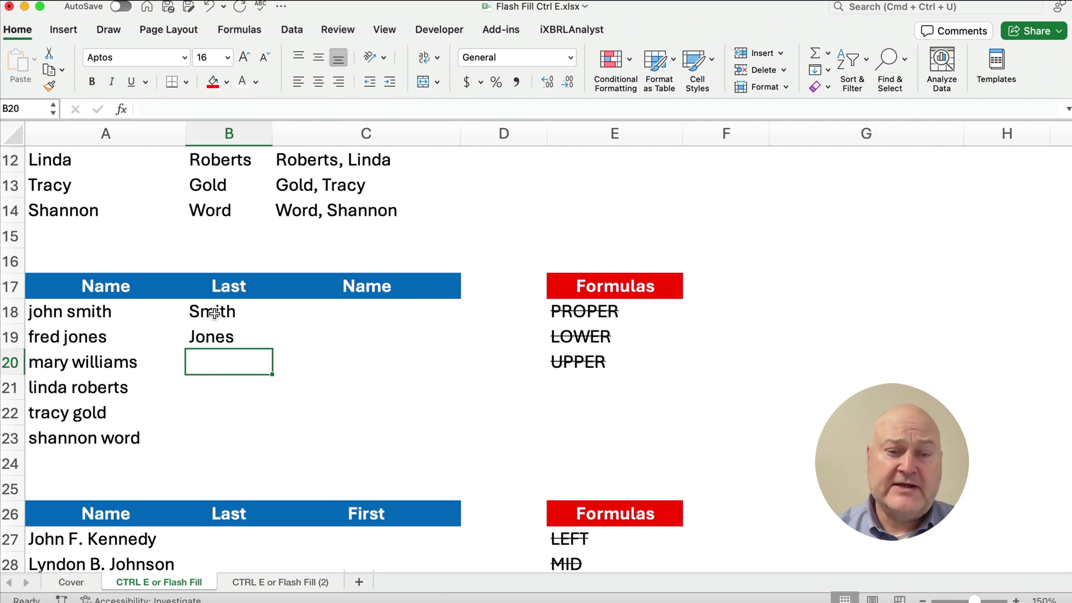
left_click_drag(213, 313, 216, 433)
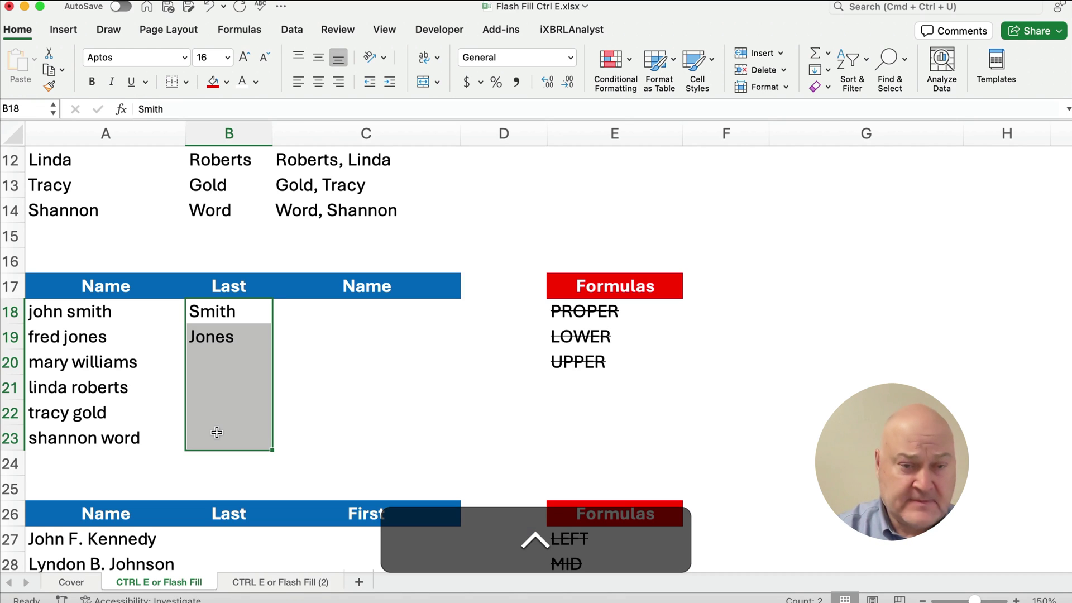
key("ctrl+e")
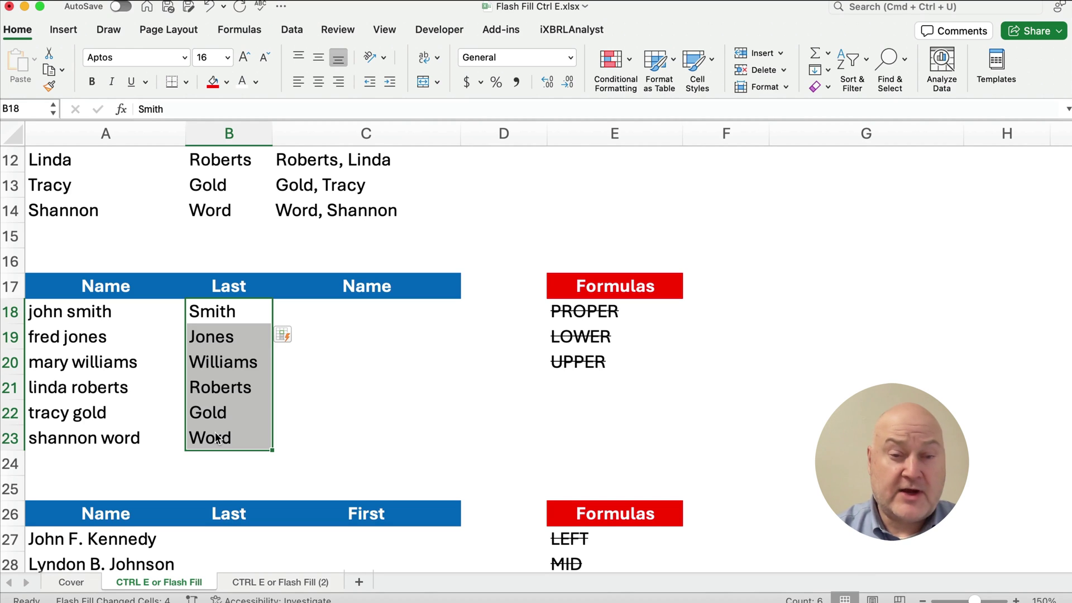
- Rename header C17 to First, enter John in C18, and Flash Fill the remaining first names
left_click(371, 288)
type("First")
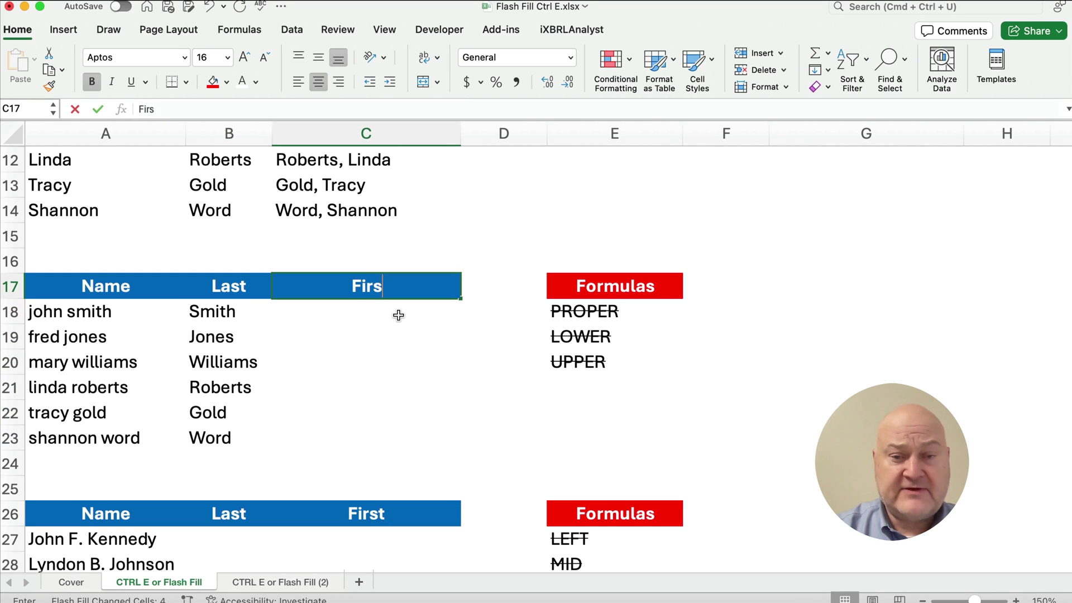
key("Return")
type("John")
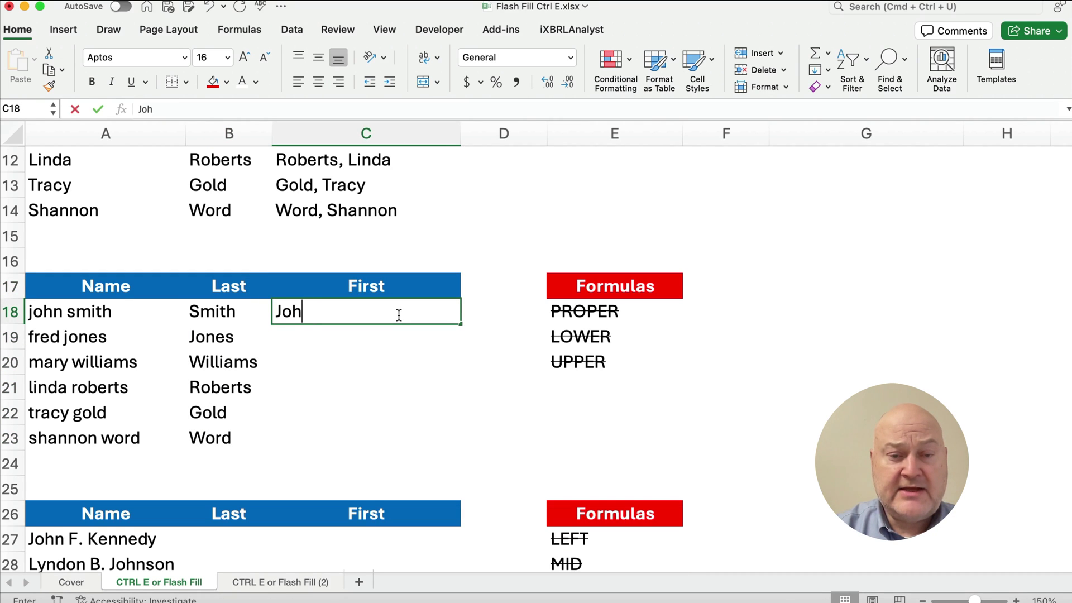
key("Return")
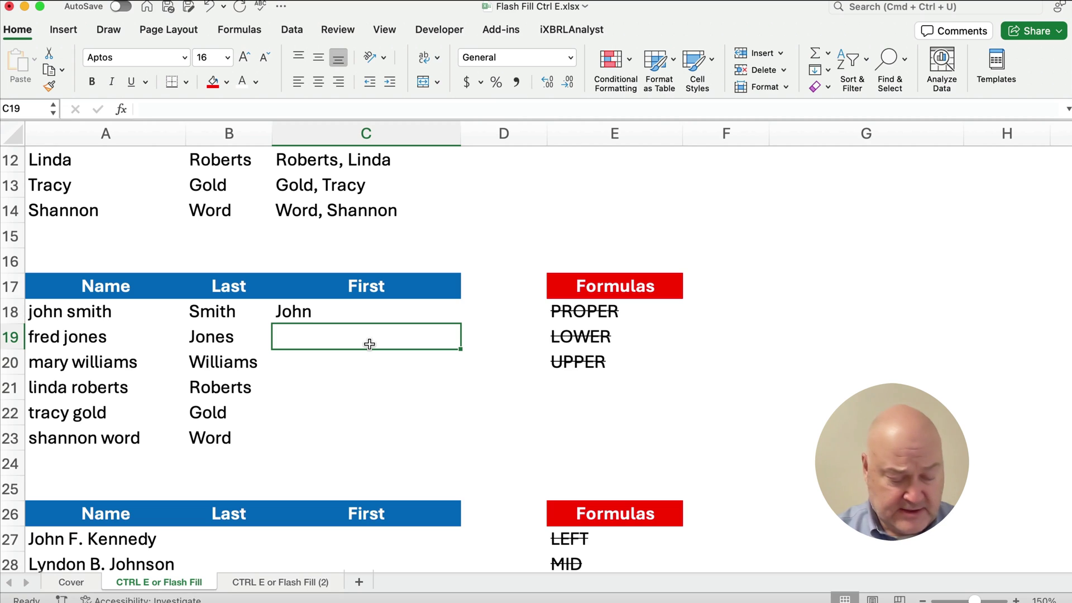
key("ctrl")
key("ctrl+e")
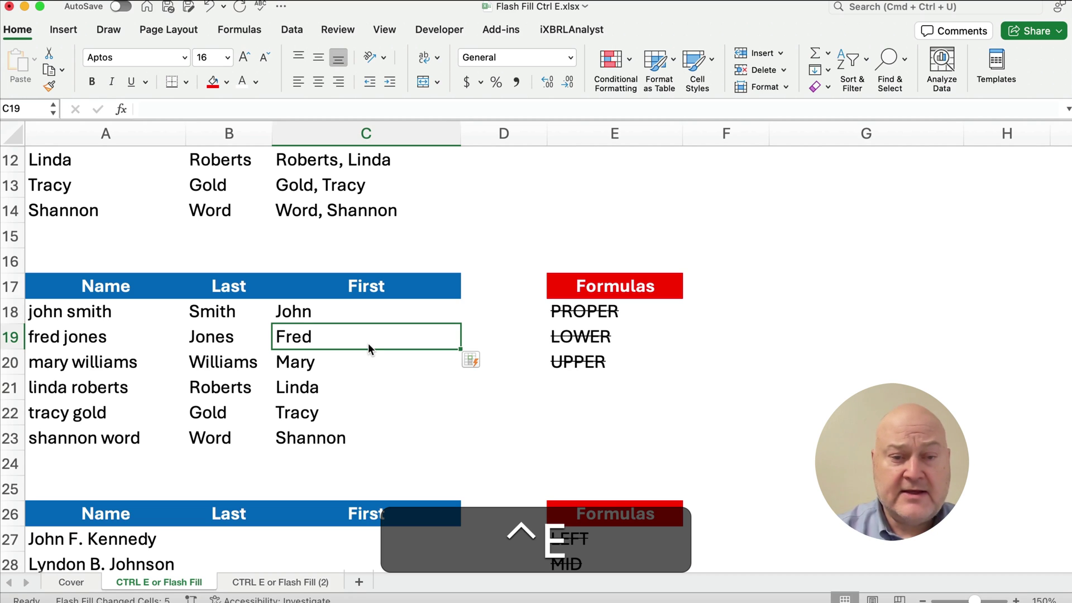
- Check the filled first names Shannon, Tracy and Linda and the surname Smith
left_click(301, 438)
left_click(304, 419)
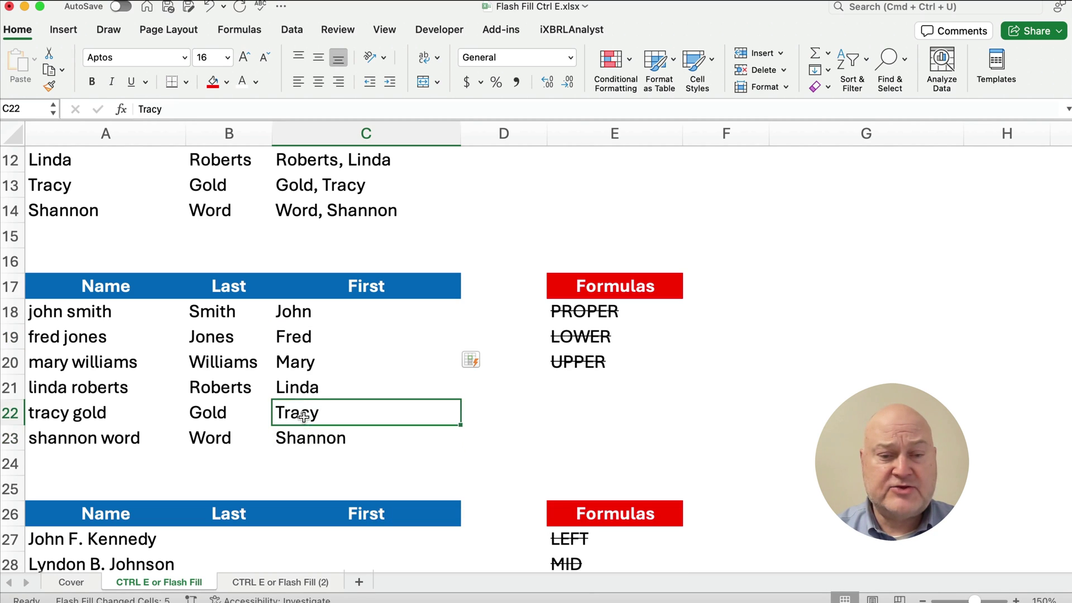
left_click(303, 390)
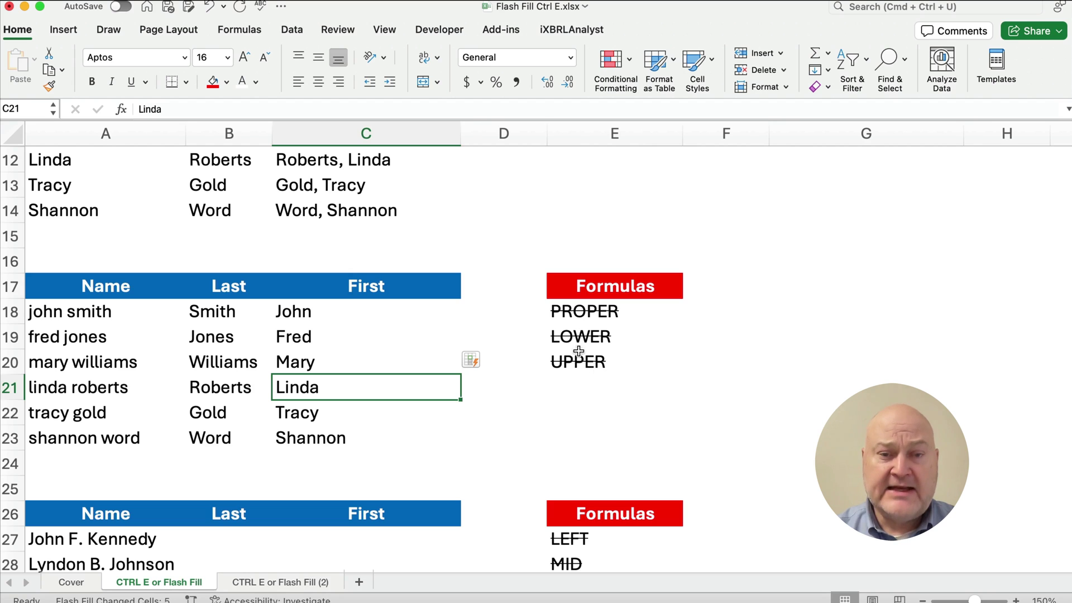
scroll(553, 357, "up", 4)
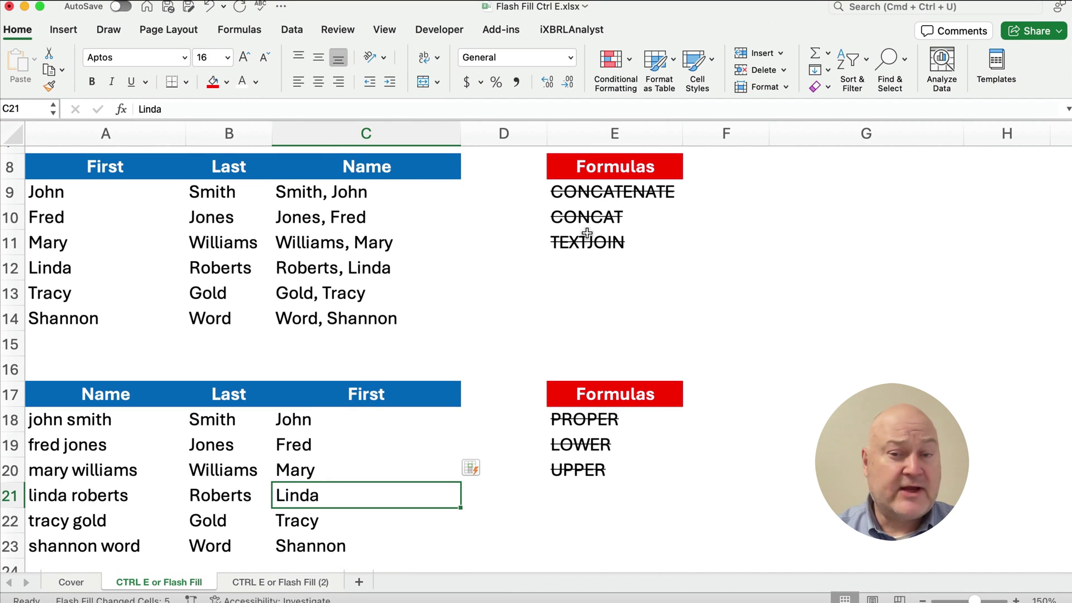
scroll(494, 310, "down", 5)
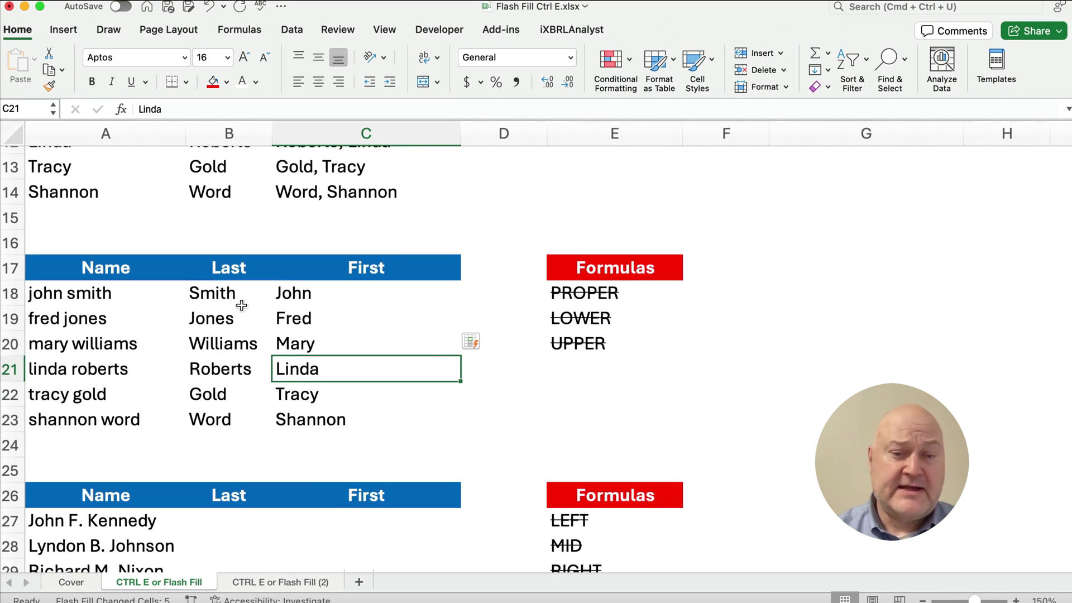
left_click(213, 295)
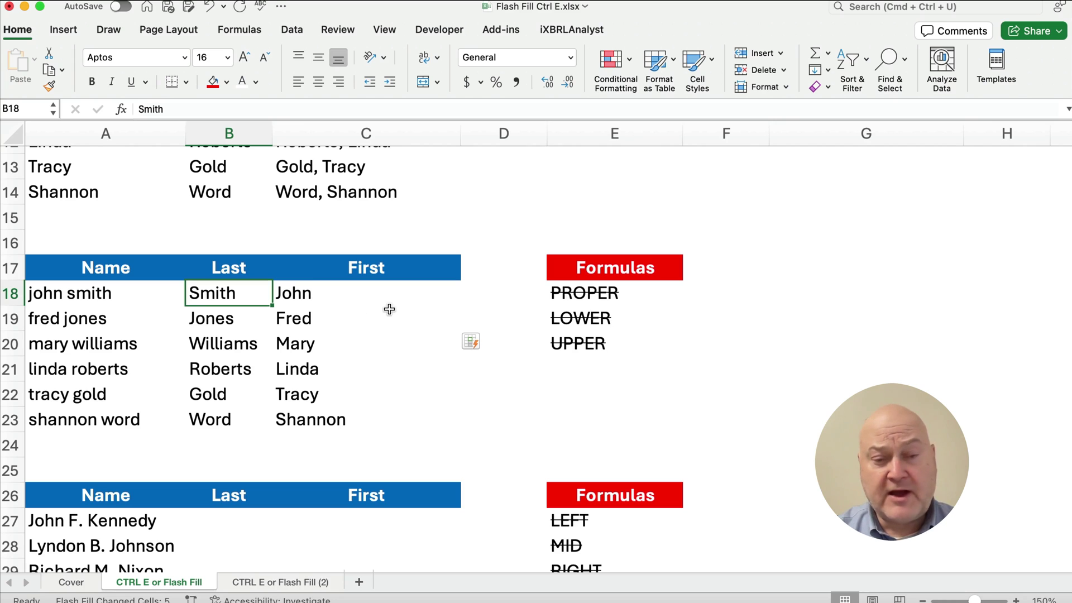
- Clear C18:C23, enter JOHN as the example, and Flash Fill uppercase first names
left_click_drag(291, 296, 296, 413)
key("Delete")
left_click(323, 292)
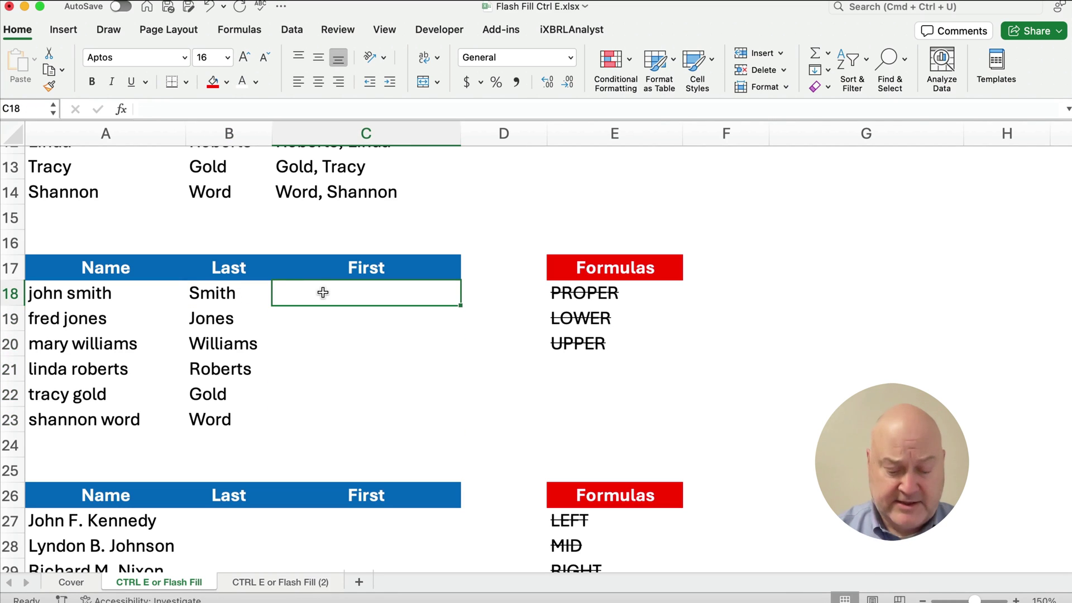
type("JOHN")
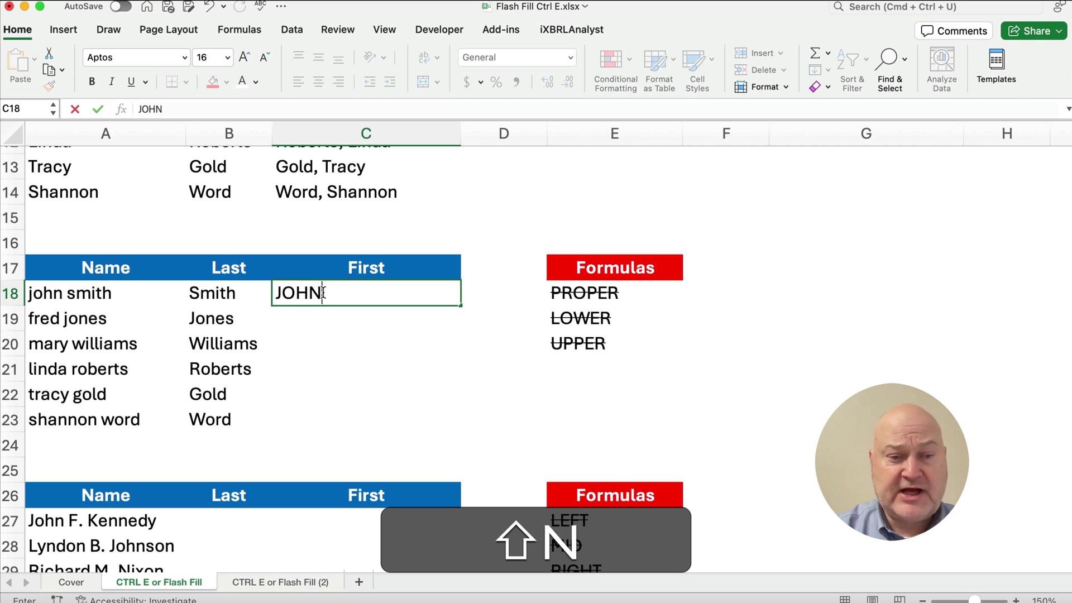
key("Return")
key("ctrl+e")
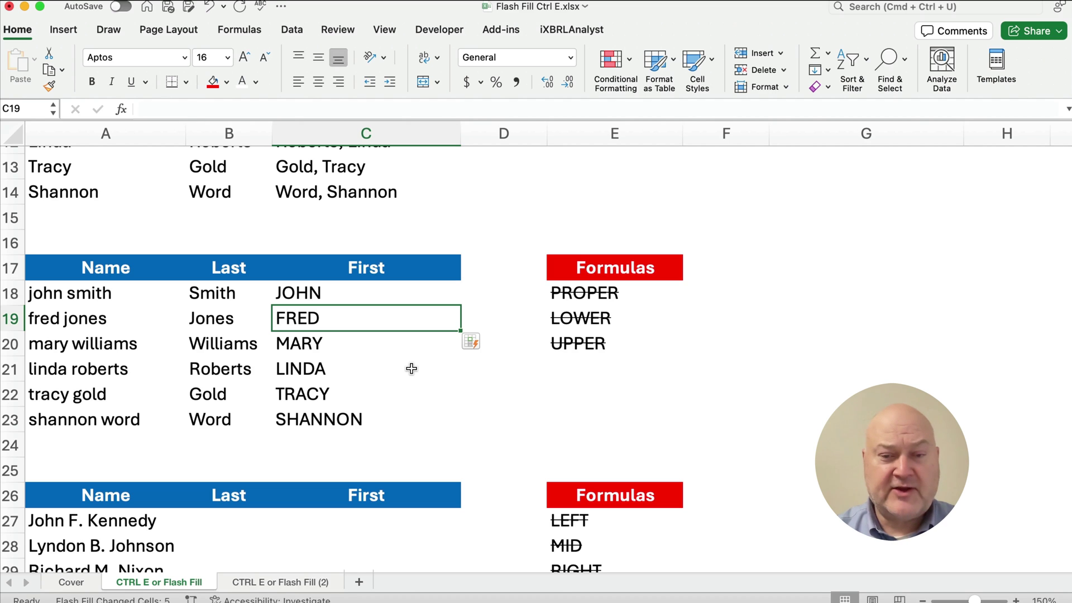
scroll(416, 370, "down", 5)
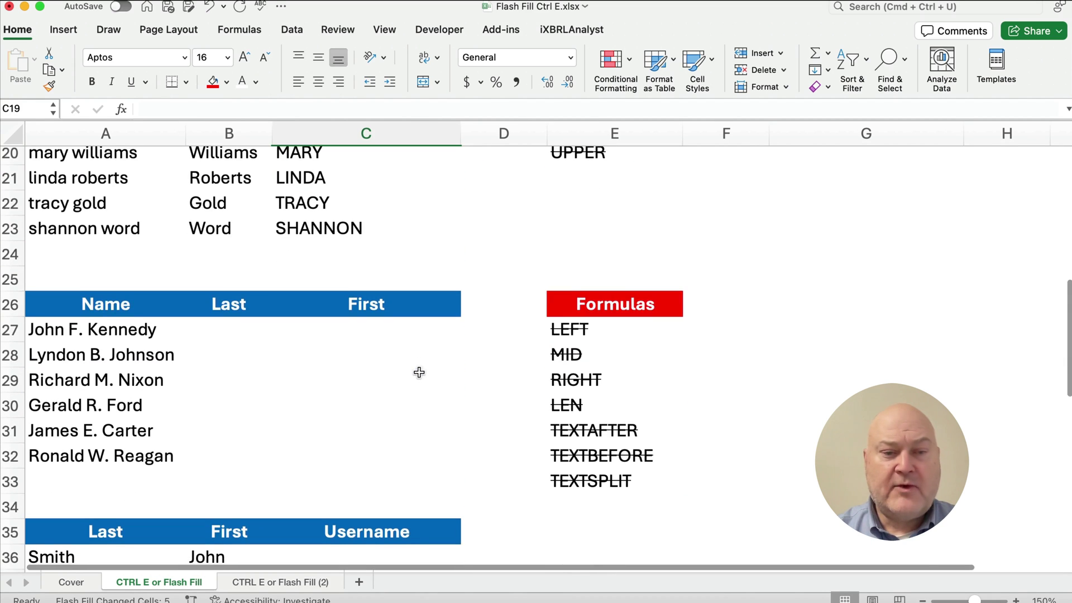
scroll(418, 371, "down", 1)
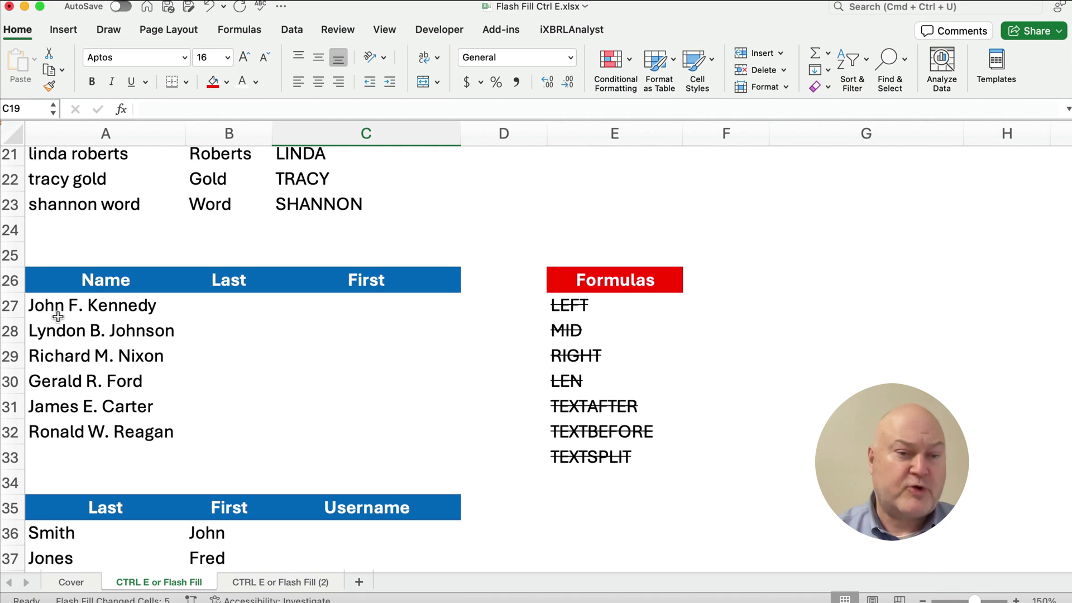
left_click(40, 306)
left_click_drag(40, 306, 49, 430)
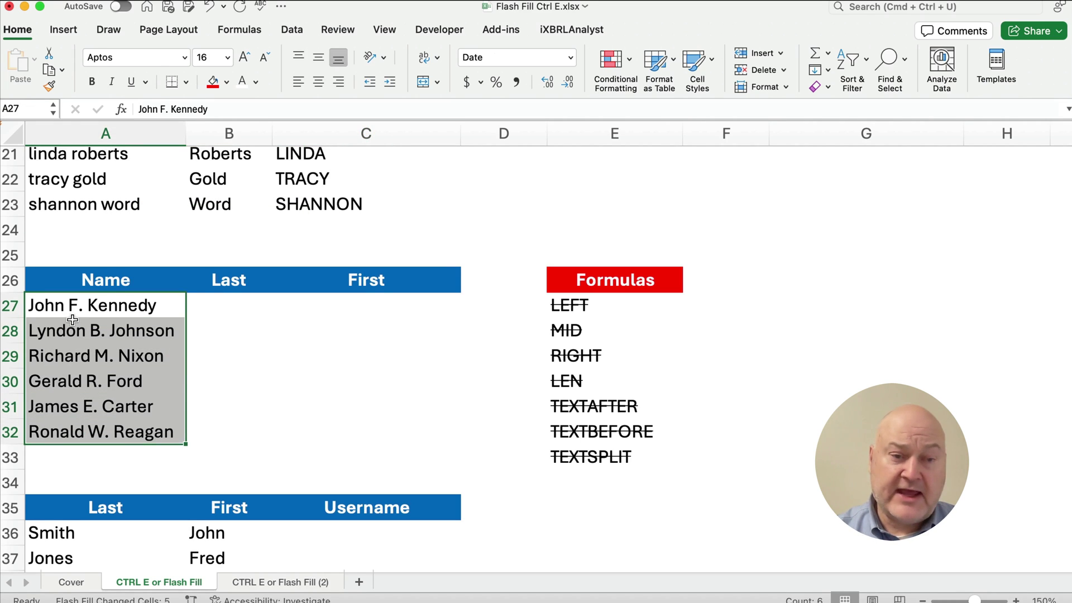
left_click(234, 304)
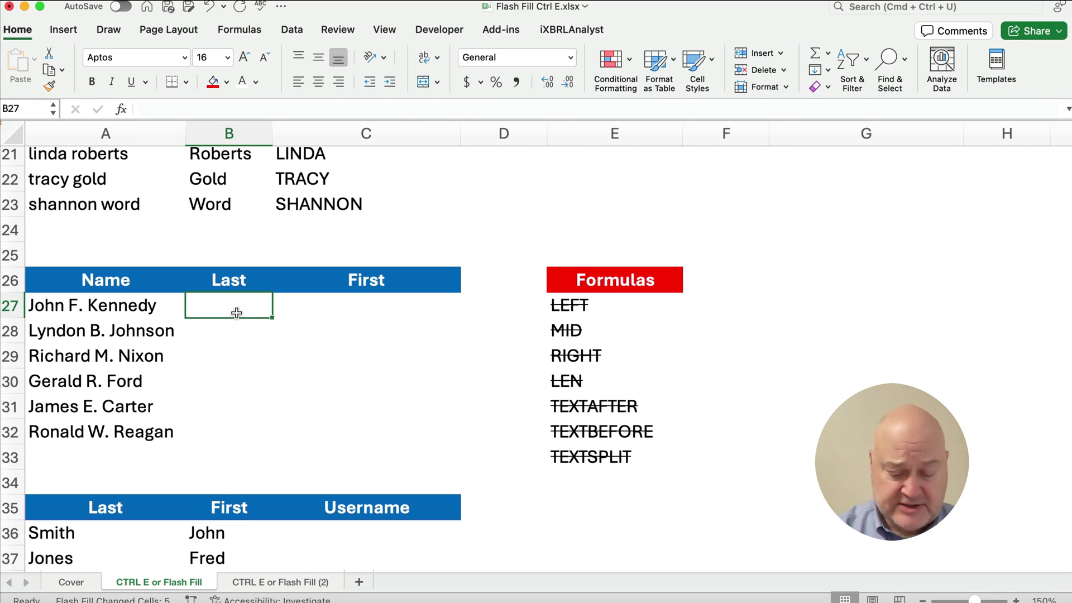
- Enter Kennedy in B27 and Flash Fill the remaining presidents' surnames
type("Kennedy")
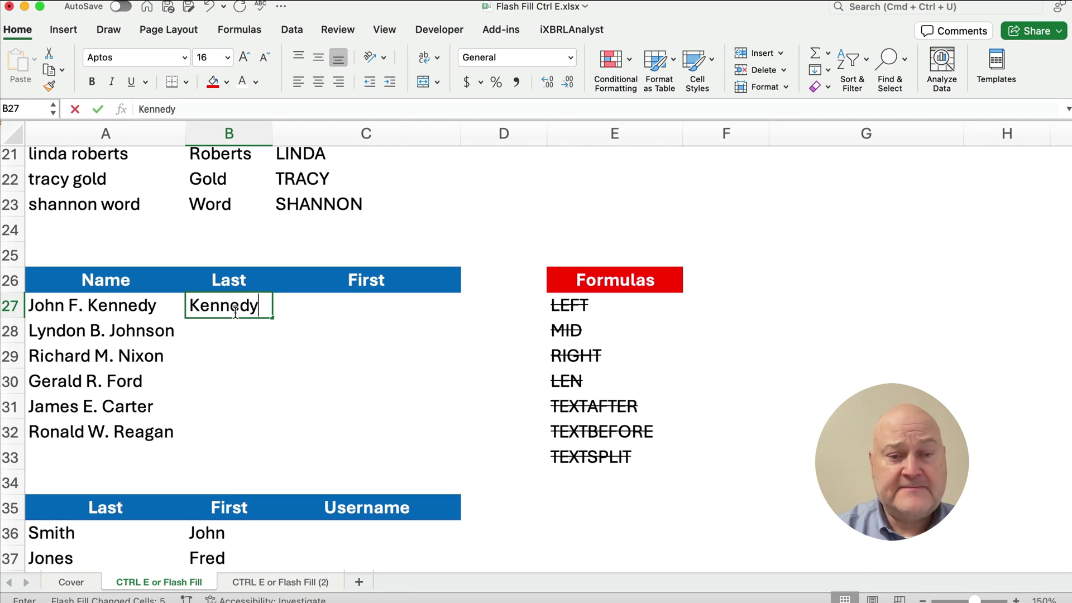
key("Return")
key("ctrl+e")
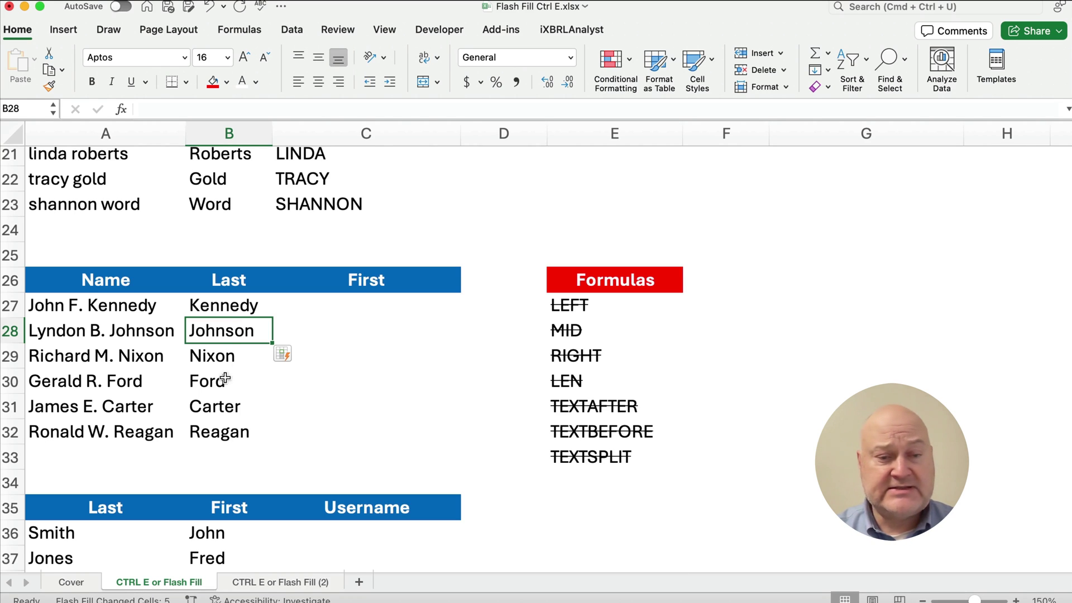
- Flash Fill the presidents' first names from John in C27, then select formula names LEFT through TEXTSPLIT
left_click(363, 307)
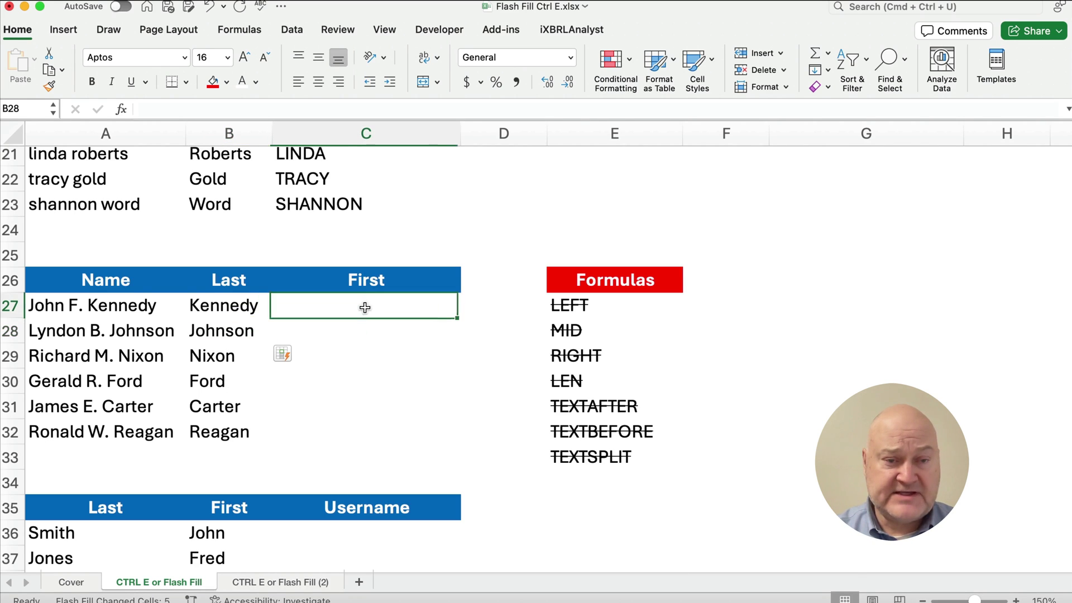
type("John")
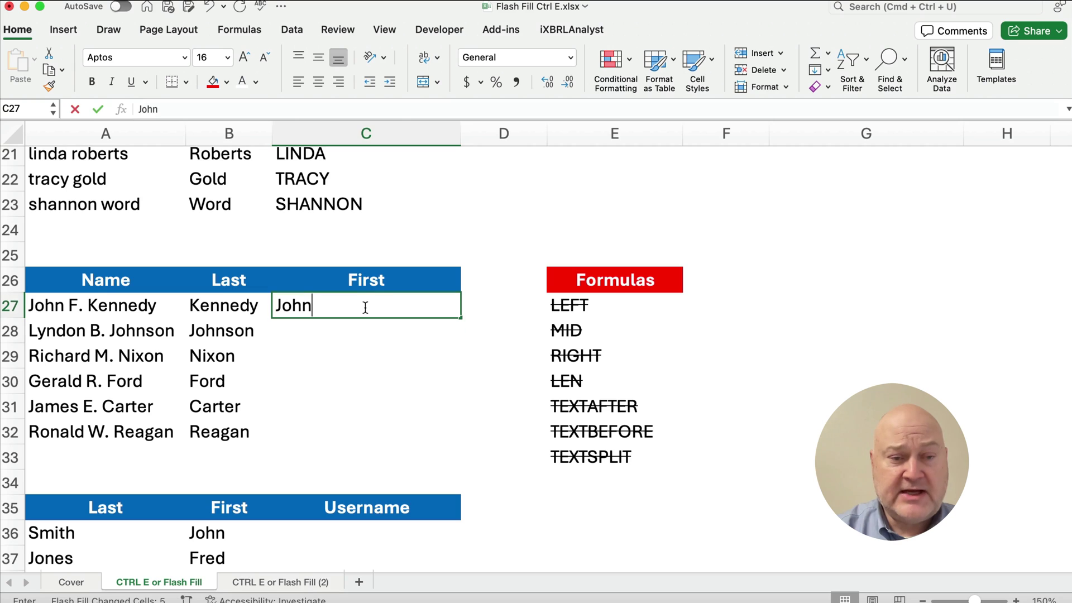
key("Return")
key("ctrl")
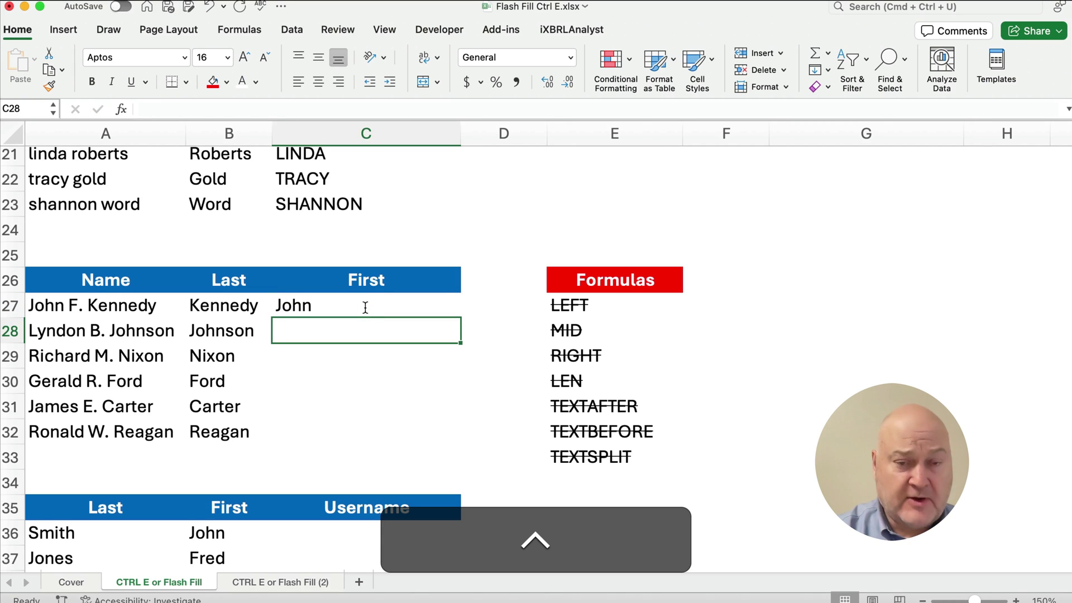
key("ctrl+e")
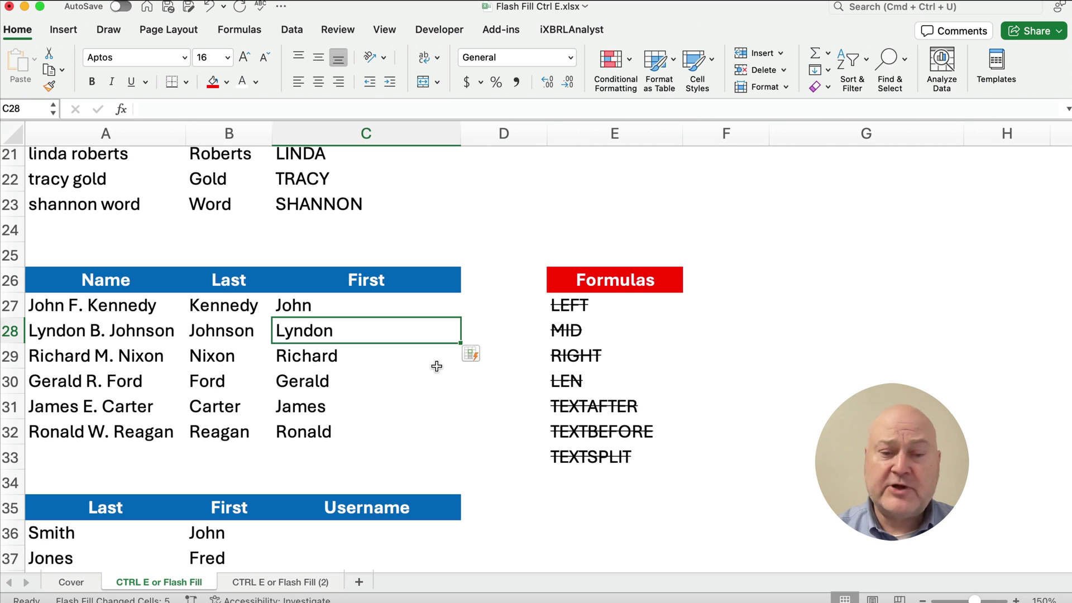
left_click(561, 314)
left_click_drag(561, 315, 574, 455)
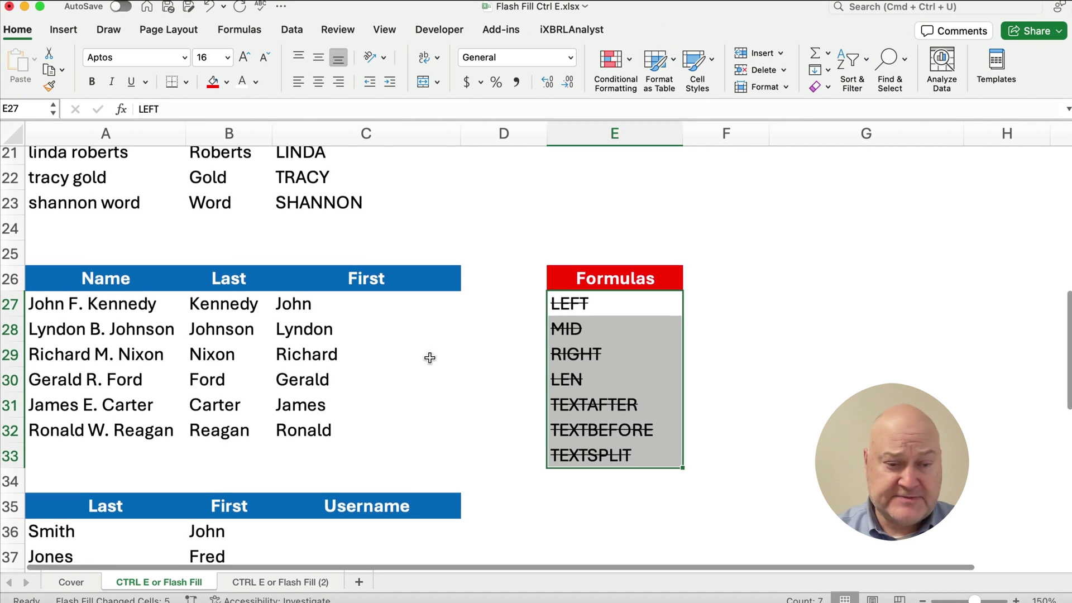
- Enter example username jsmith in C36, Flash Fill, then undo the wrong jjones-style results
scroll(429, 358, "down", 5)
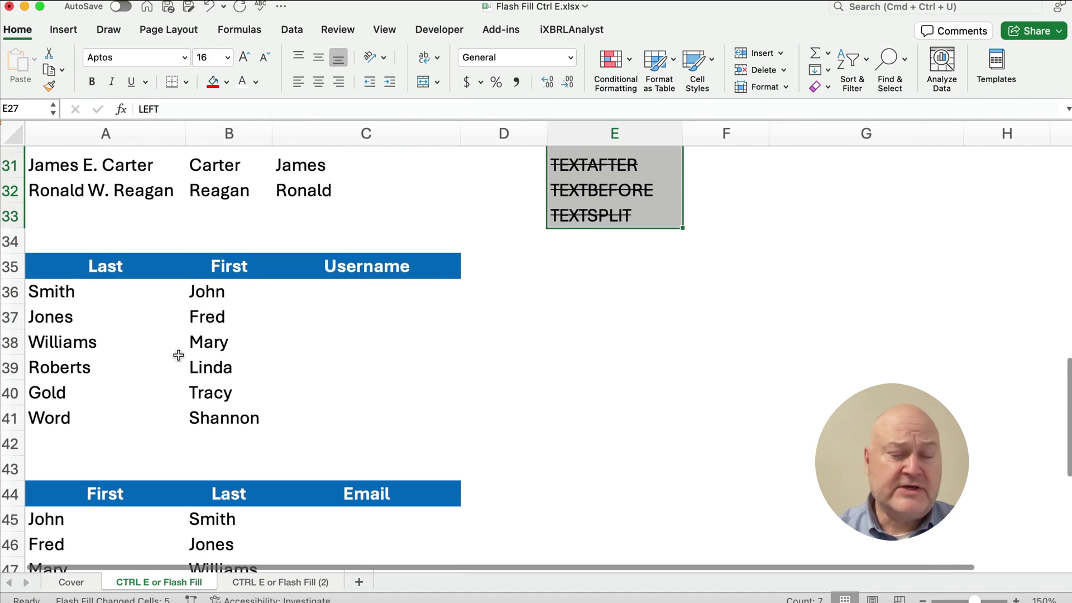
left_click(367, 295)
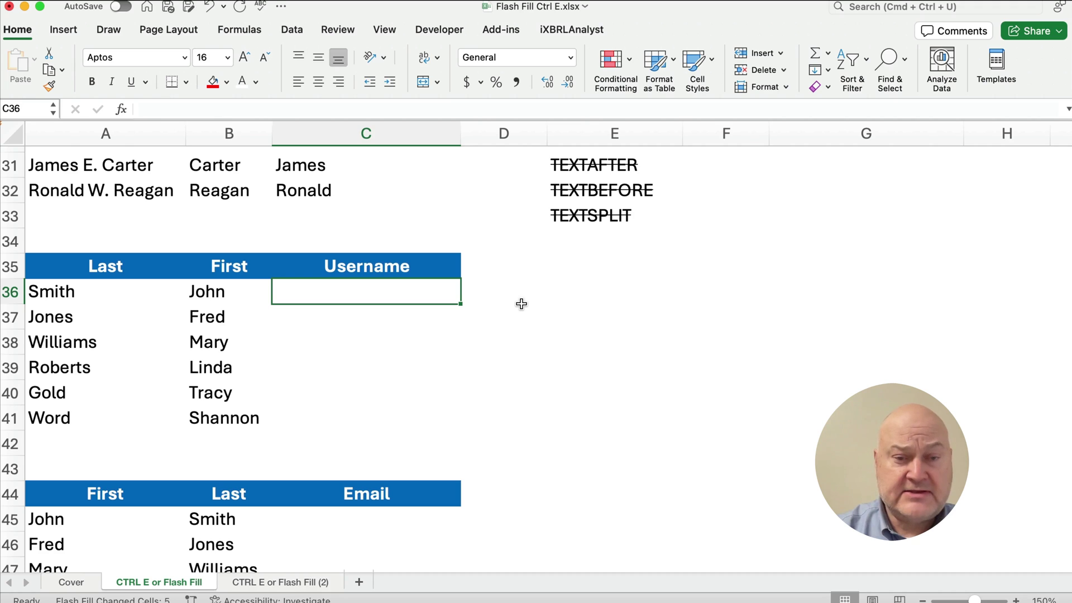
type("jsmith")
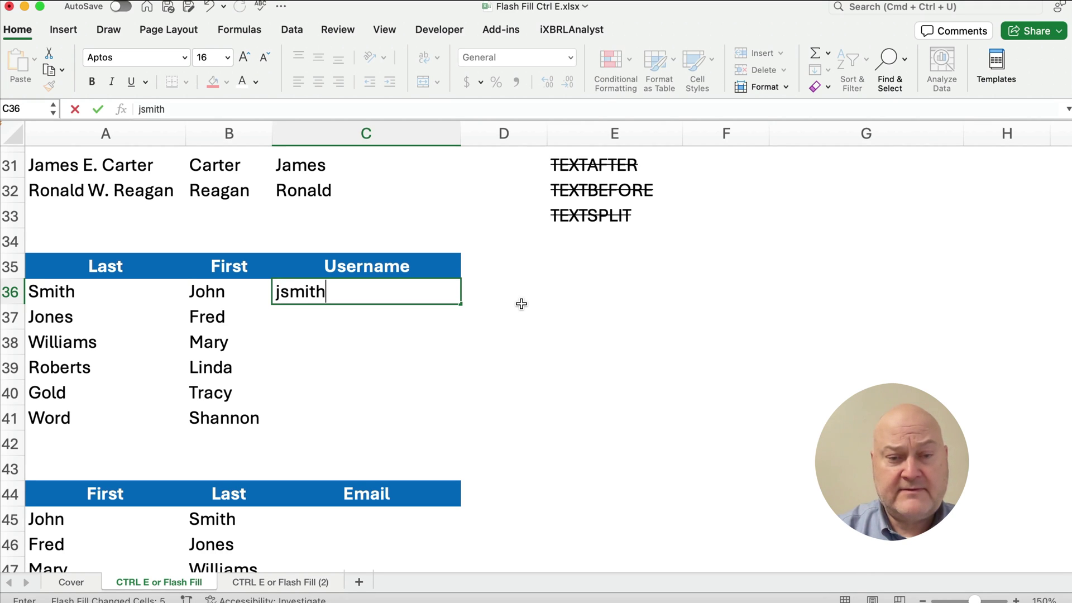
key("Return")
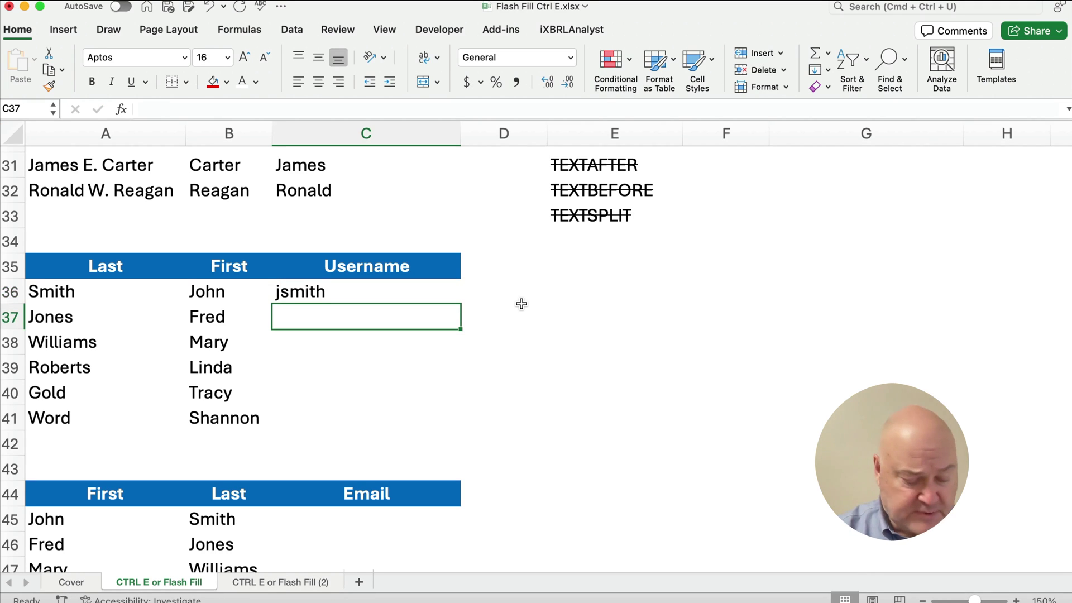
key("ctrl+e")
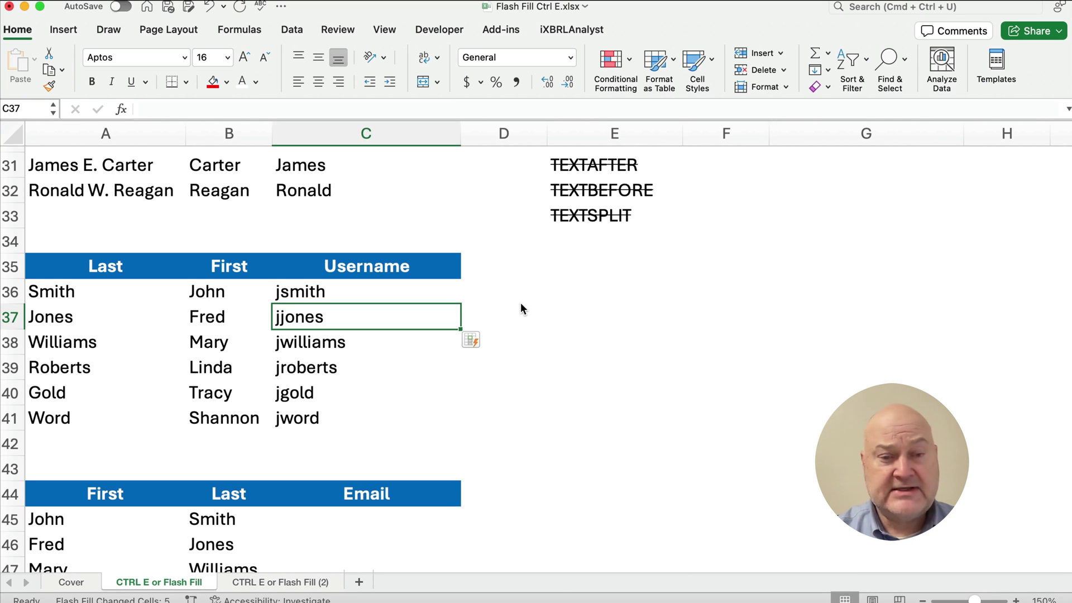
key("cmd+z")
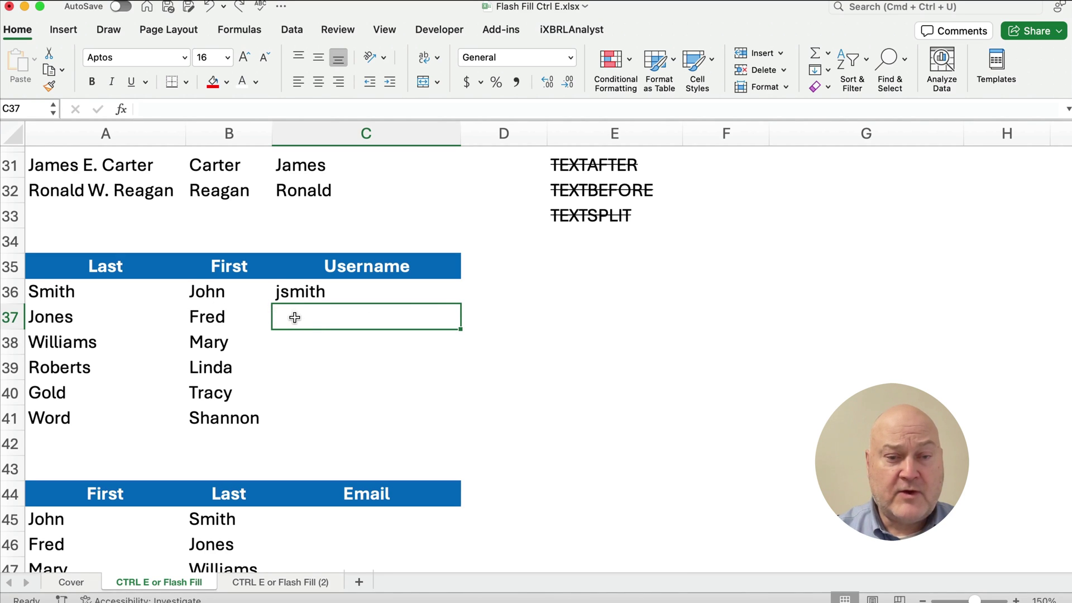
- Add second example fjones, select C36:C41, and Flash Fill the usernames with Ctrl+E
type("fjones")
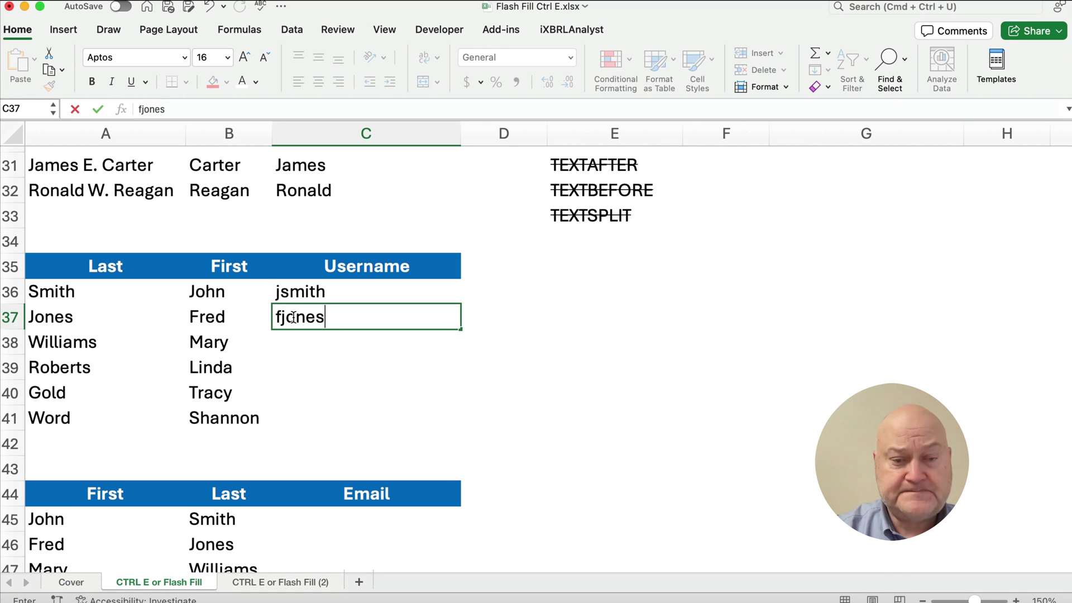
key("Return")
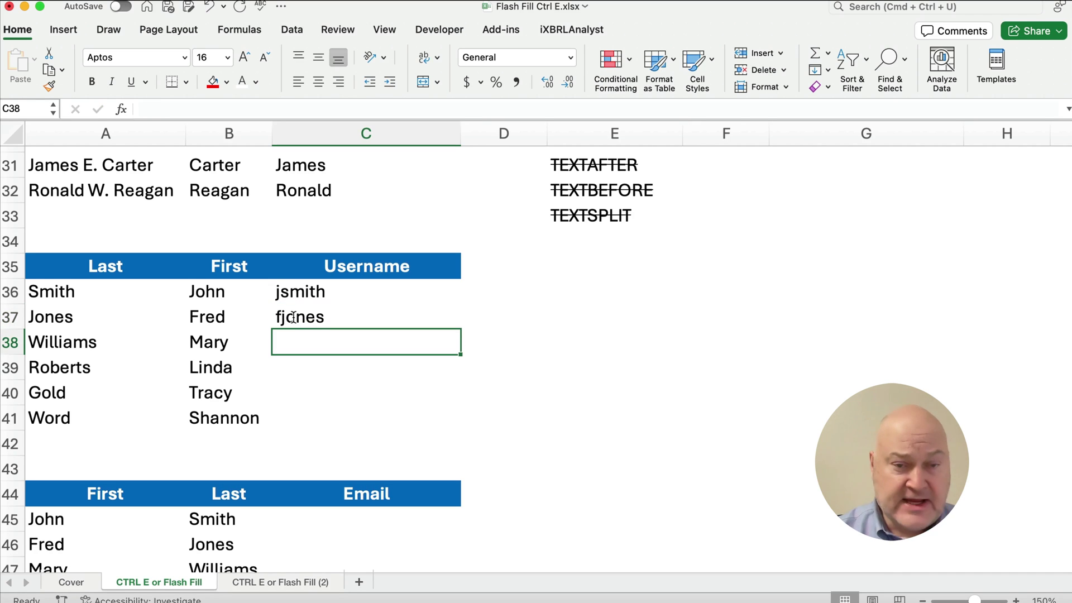
left_click_drag(286, 293, 291, 411)
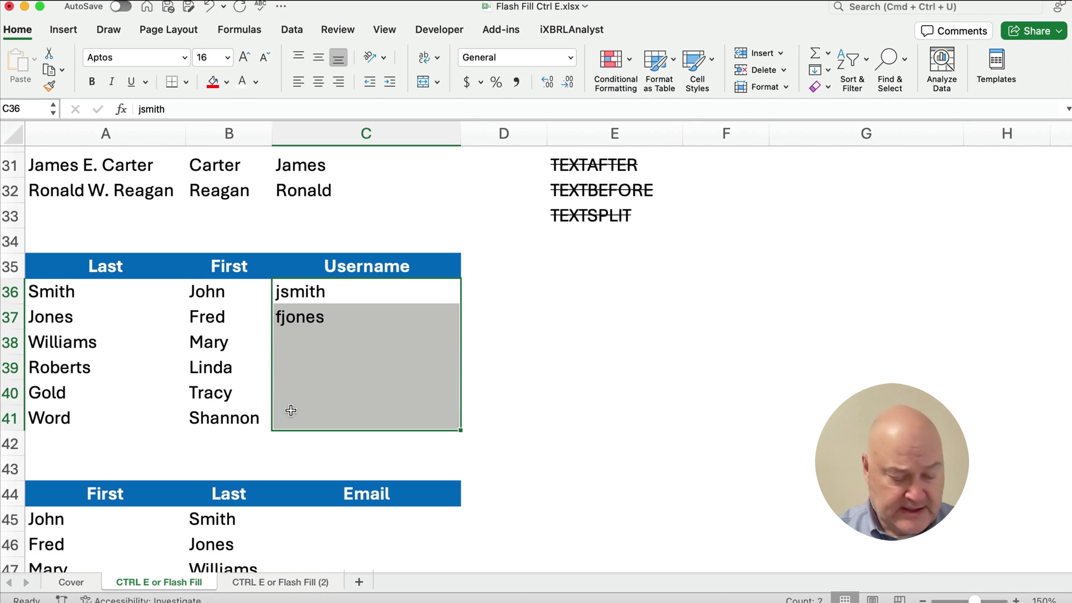
key("ctrl")
key("ctrl+e")
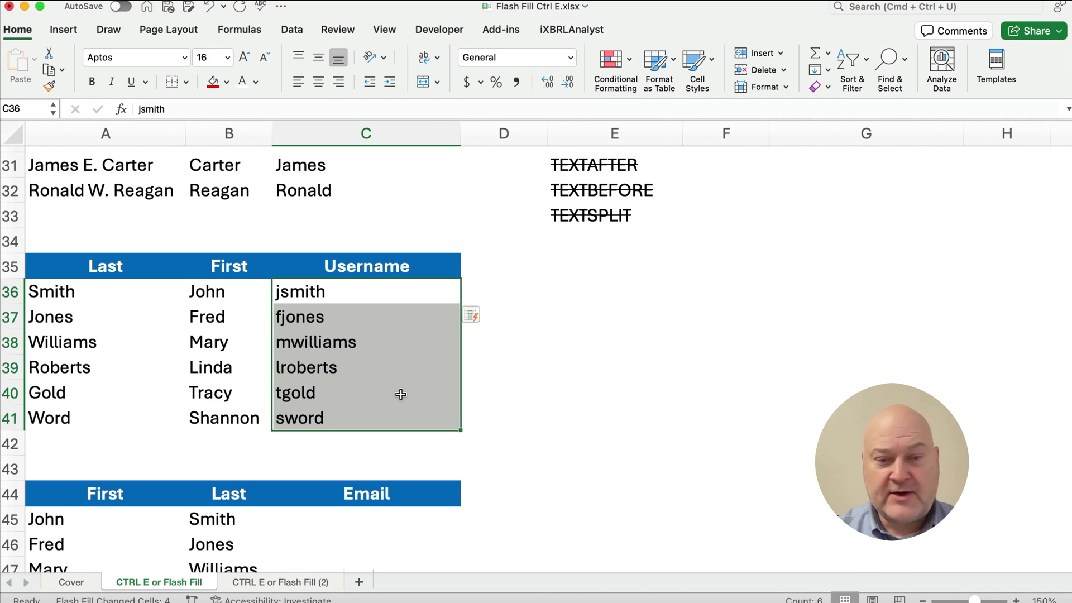
scroll(396, 413, "down", 5)
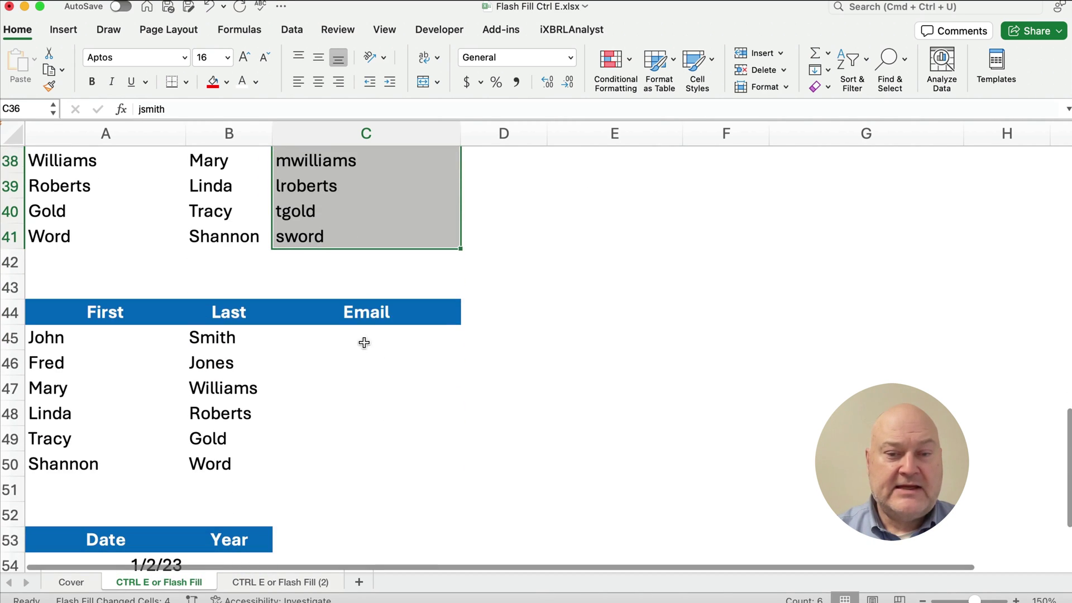
left_click(364, 342)
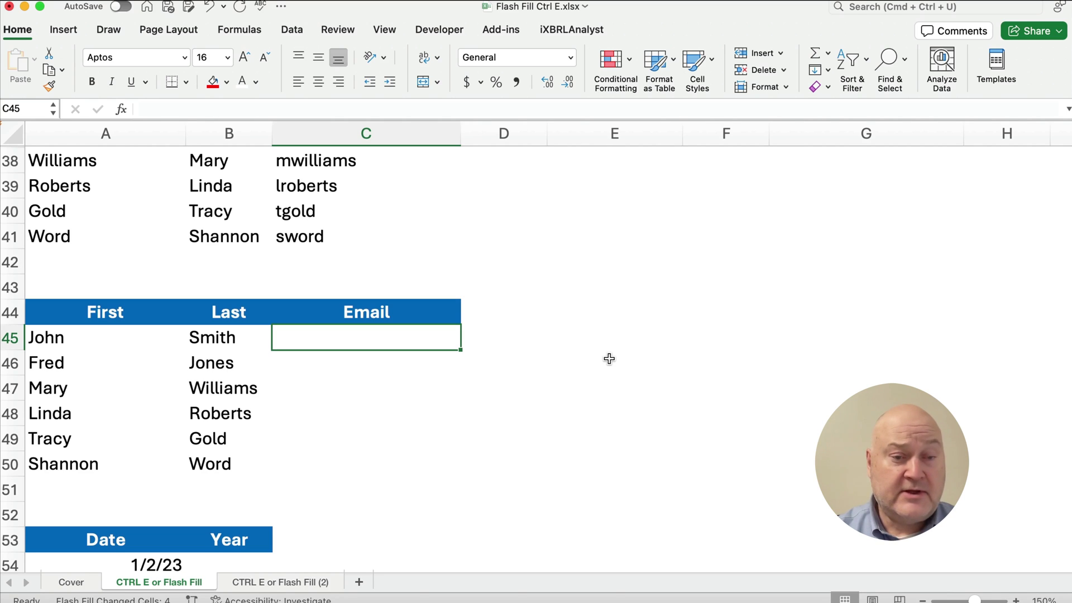
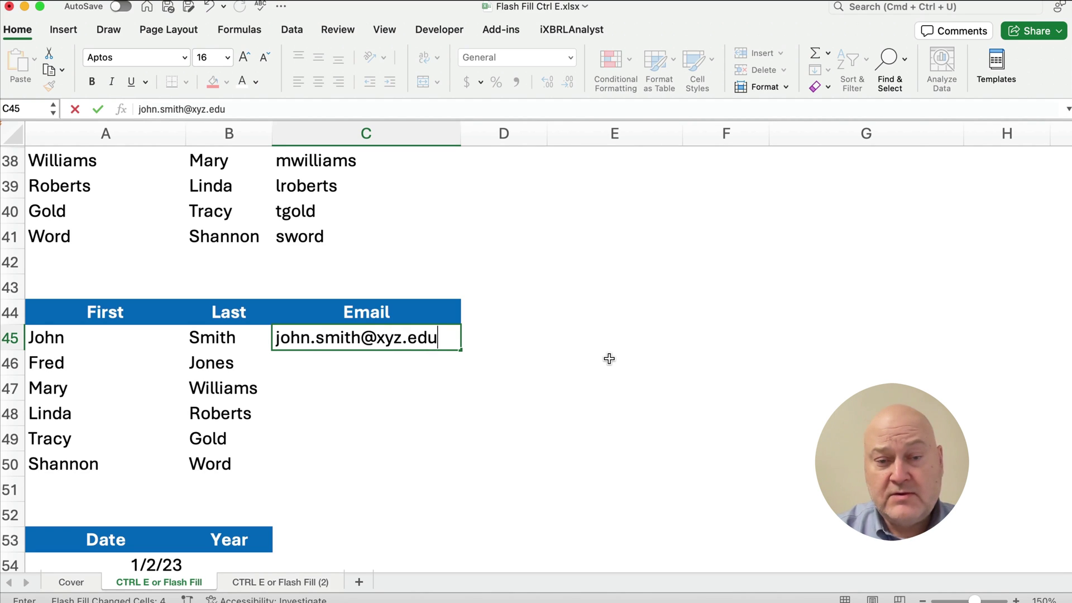
key("Return")
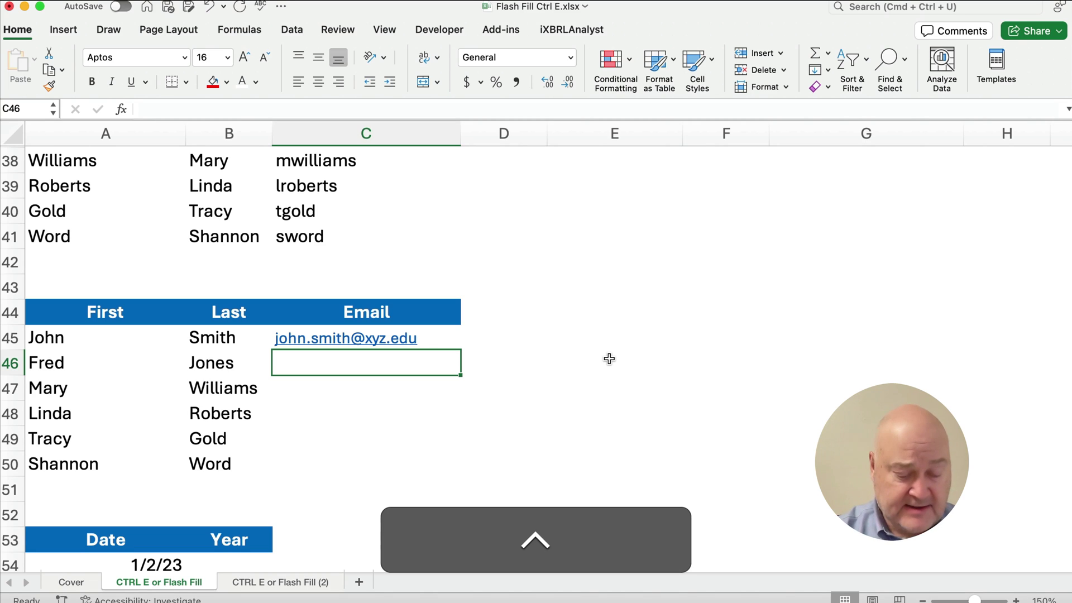
key("ctrl+e")
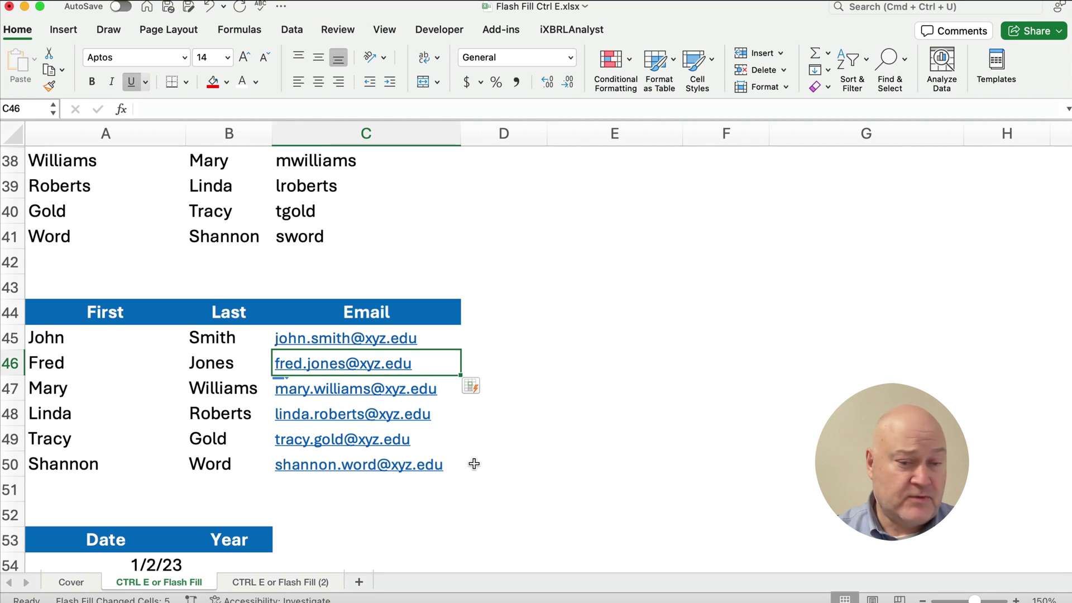
scroll(473, 464, "down", 4)
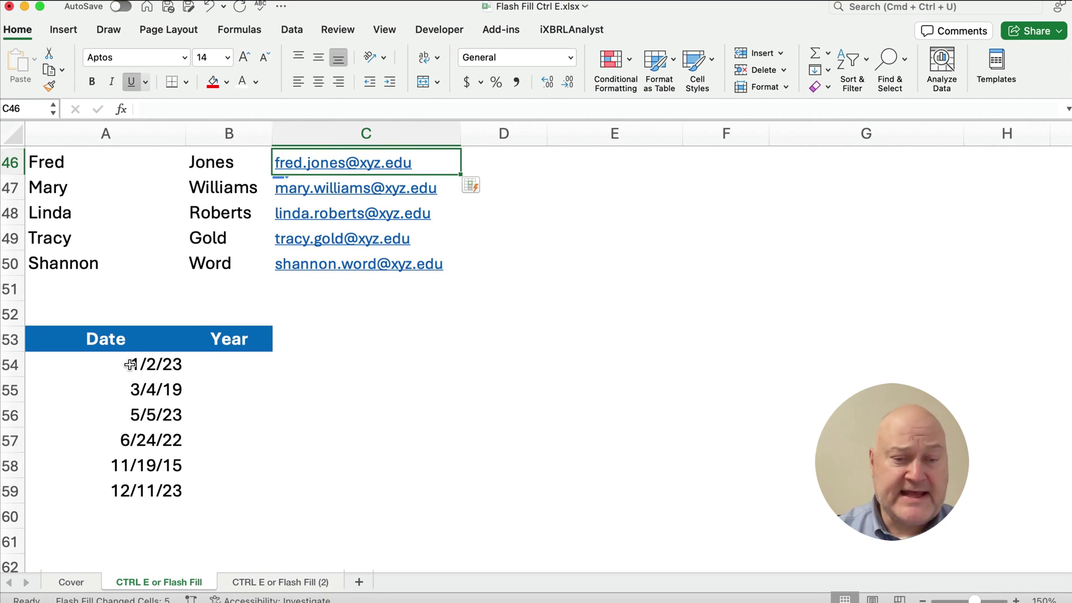
- Enter 2023 in B54 and Flash Fill the remaining years with Ctrl+E
left_click(223, 366)
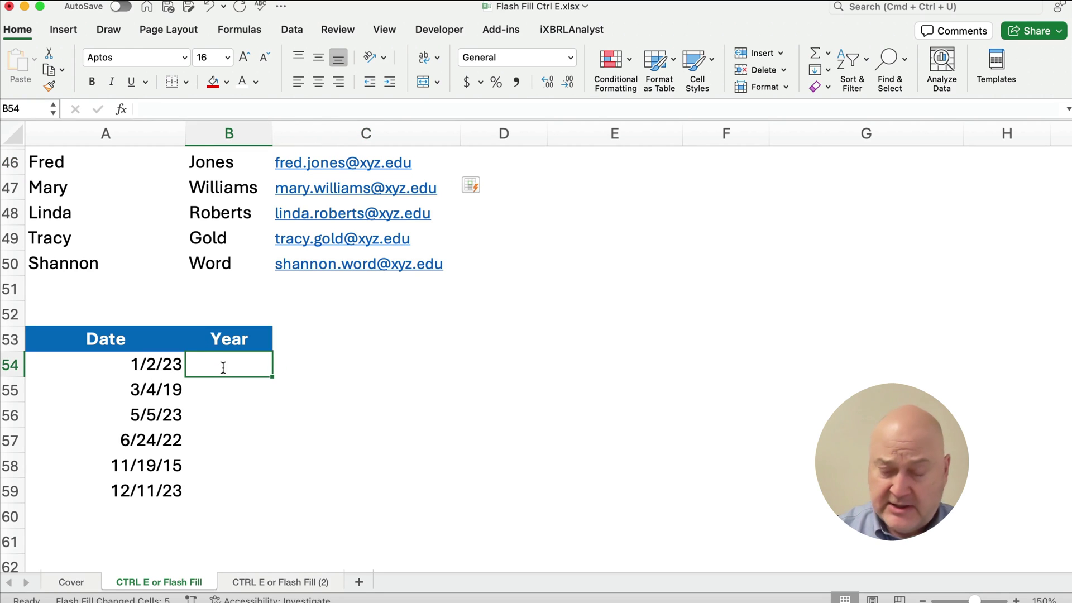
type("2023")
key("Return")
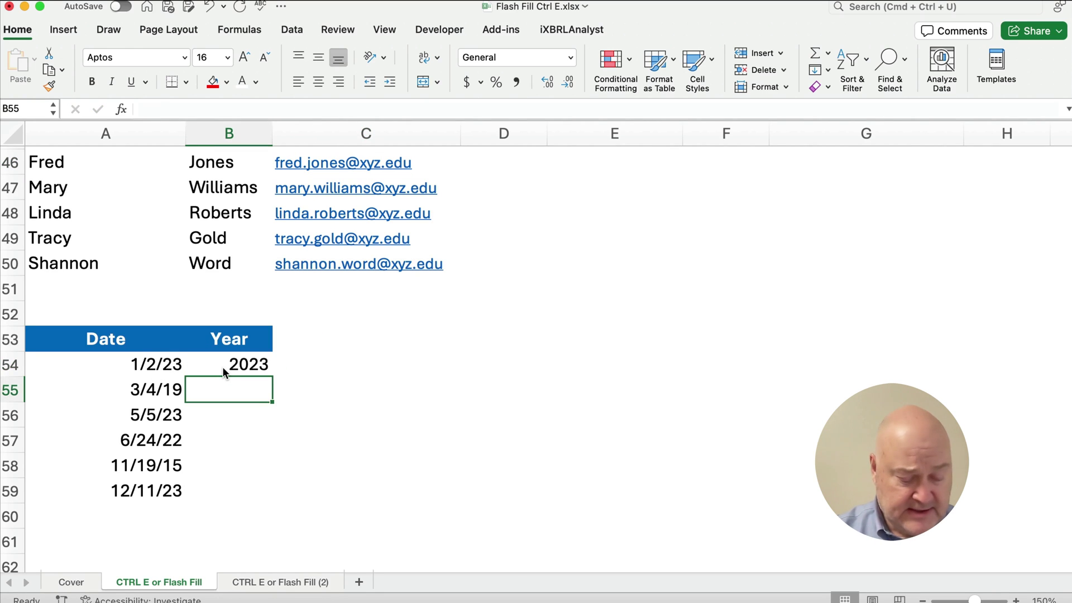
key("super")
key("ctrl")
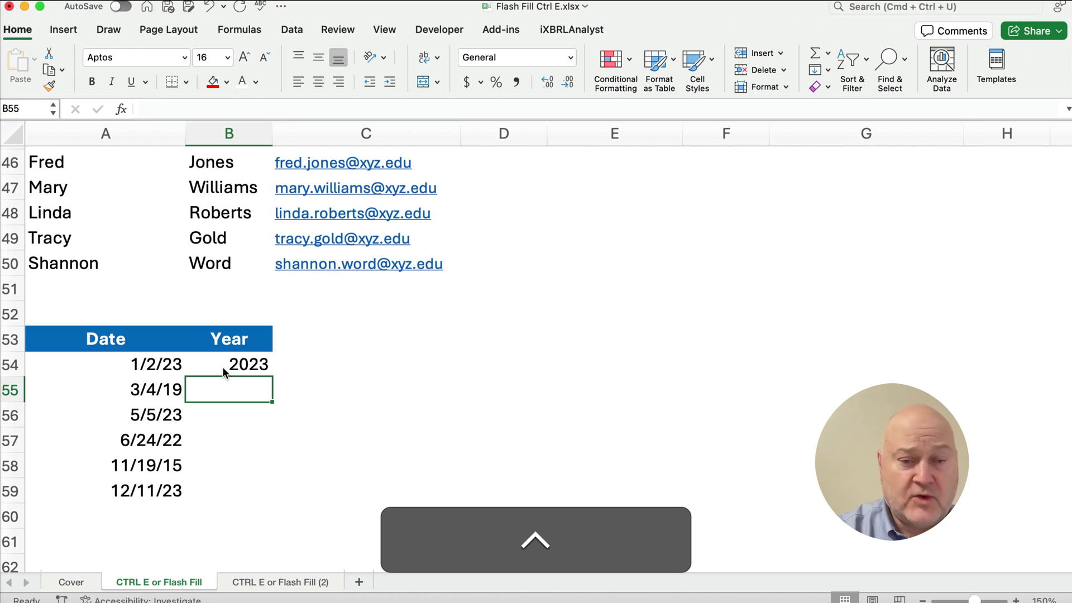
key("ctrl+e")
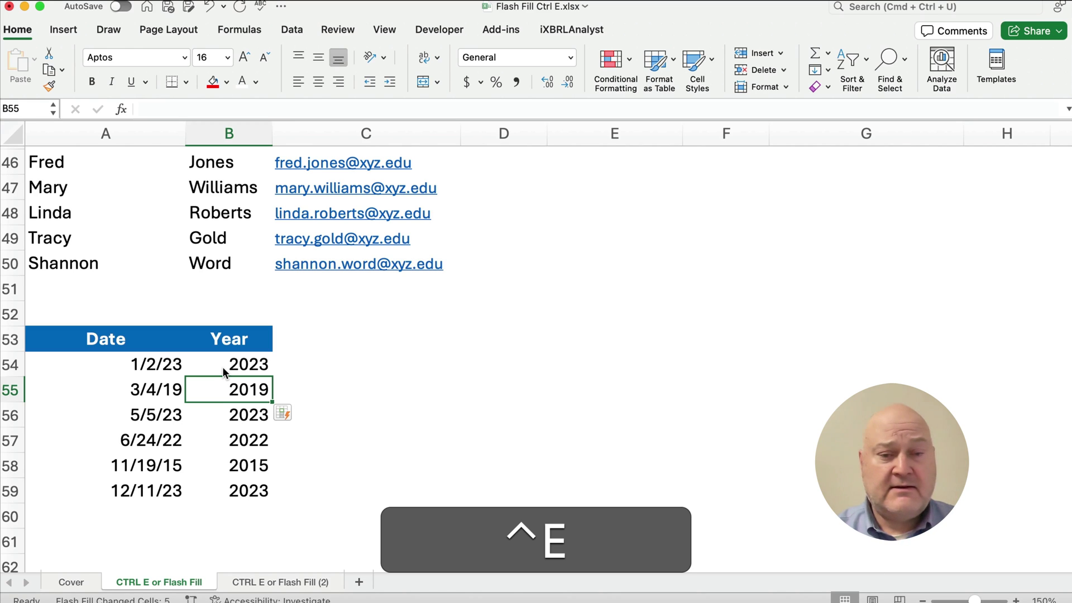